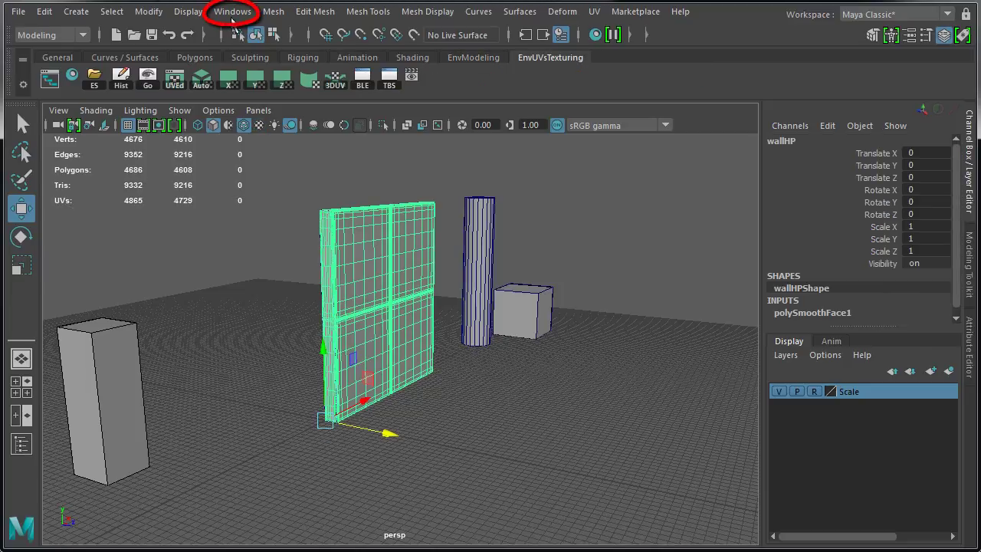
Step: Open the Turtle Bake Layer Editor from Windows > Material / Texture Baking Editors > TURTLE
left_click(232, 15)
mouse_move(265, 115)
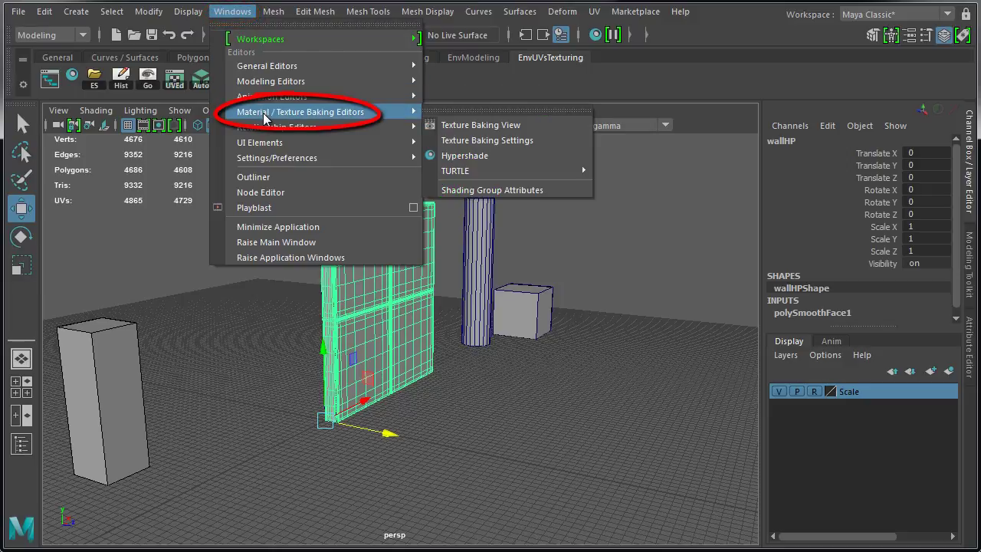
mouse_move(454, 171)
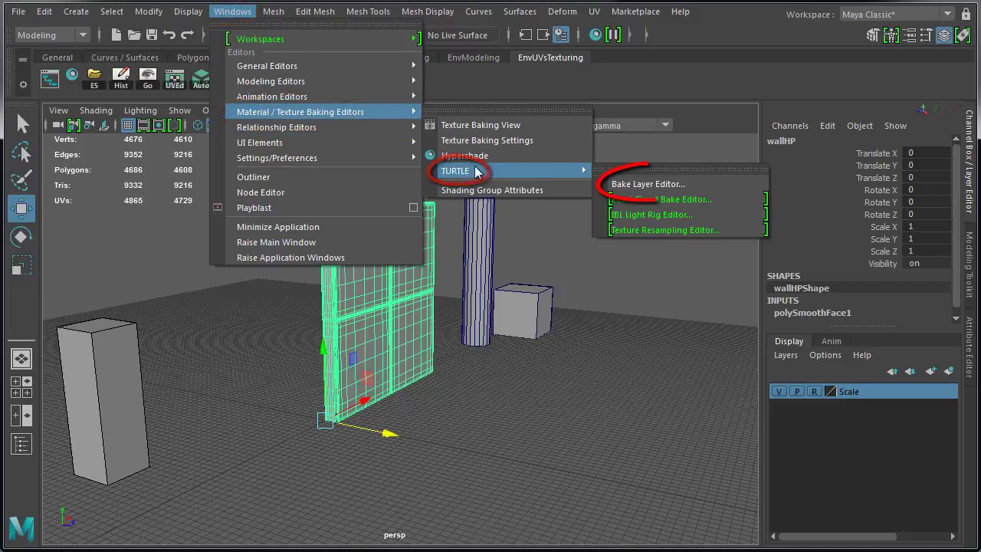
left_click(647, 184)
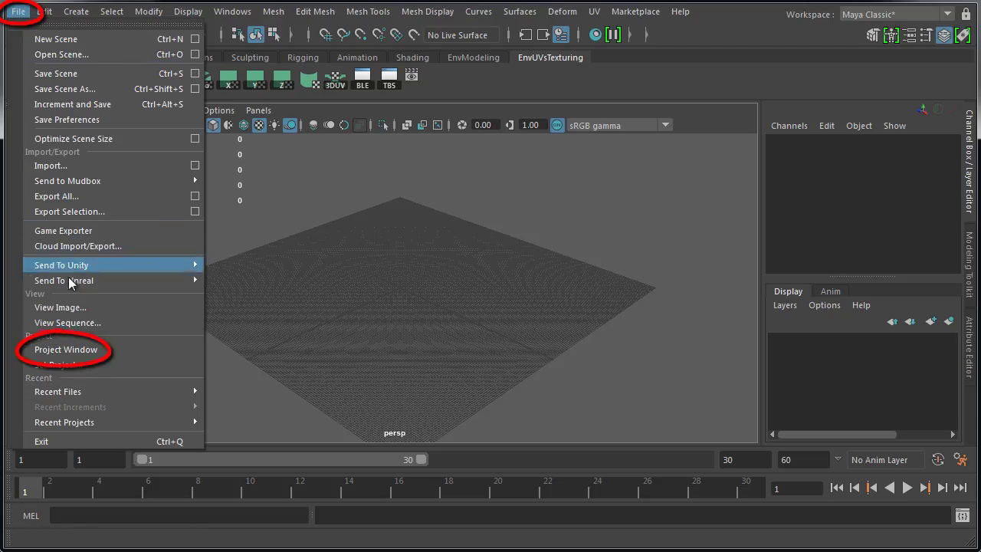
Step: Start a new Blueprint project from the First Person template and check the Desktop / Console target options
left_click(82, 347)
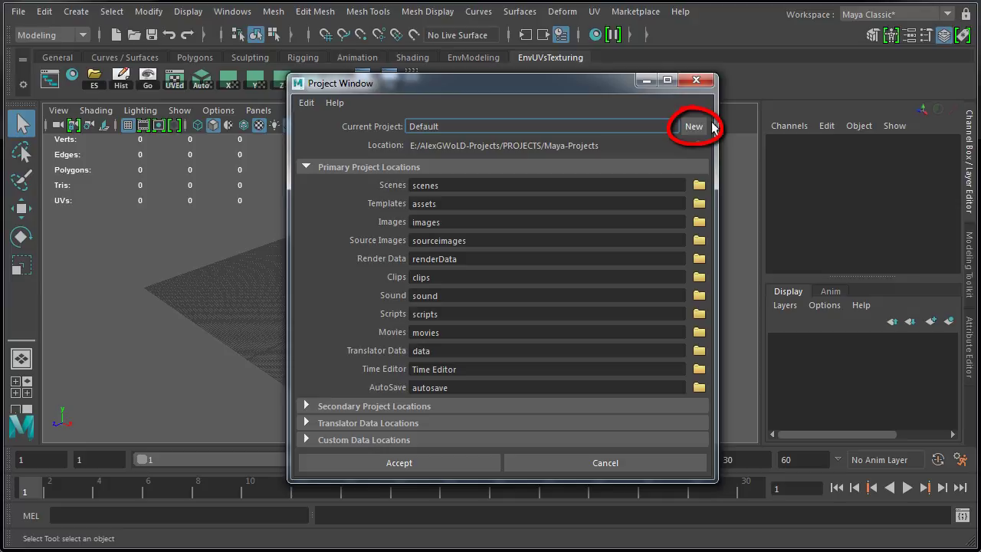
left_click(693, 127)
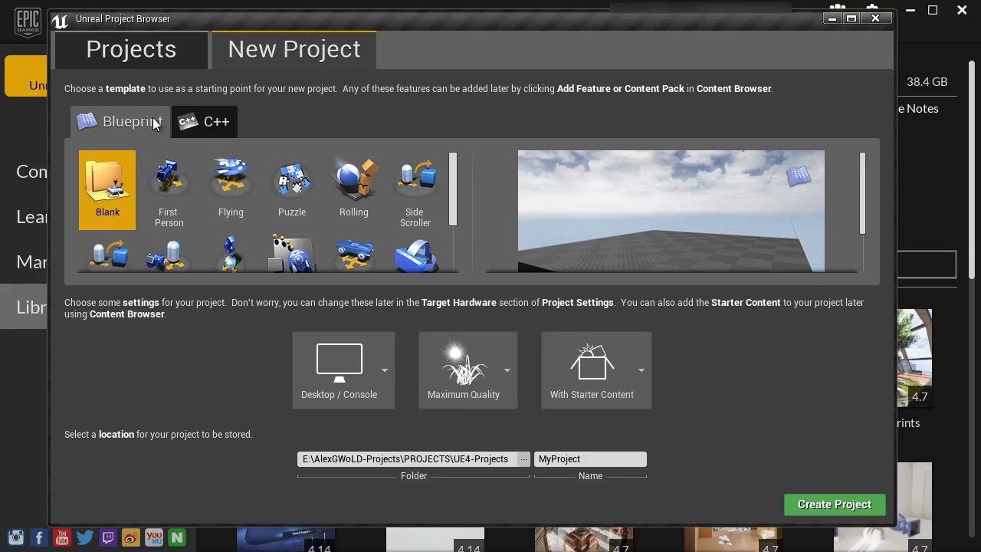
left_click(173, 189)
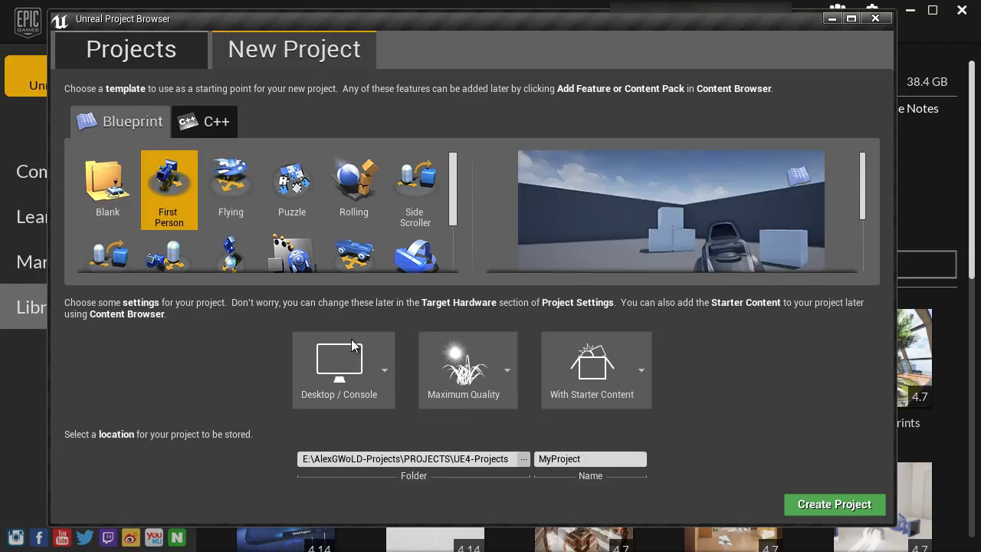
left_click(375, 382)
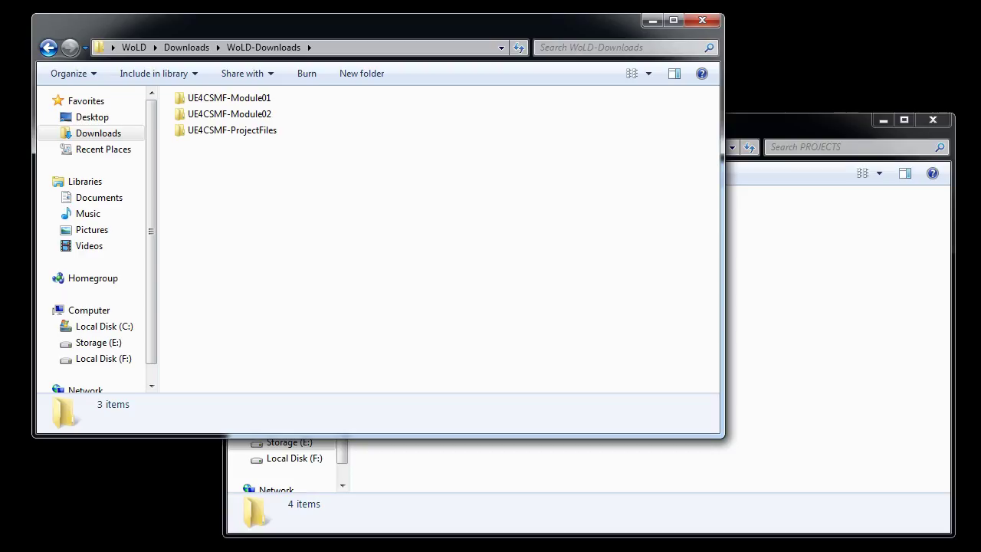
Step: Open the UE4CSMF-ProjectFiles folder to reveal its MayaLT, Textures and UE4-Project folders
double_click(256, 132)
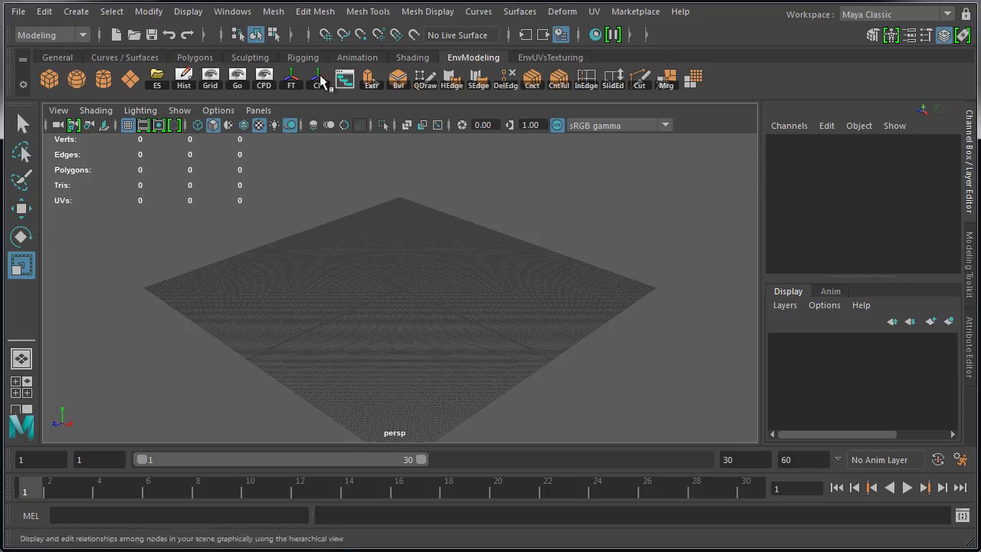
left_click(232, 12)
Step: Hide the time slider and bring up the grid settings
mouse_move(298, 145)
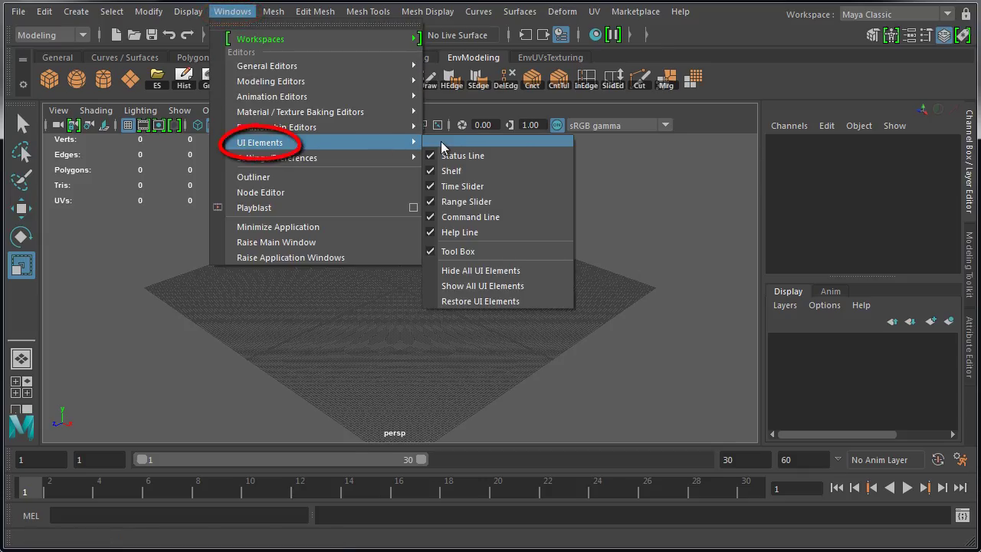
left_click(448, 186)
left_click(239, 13)
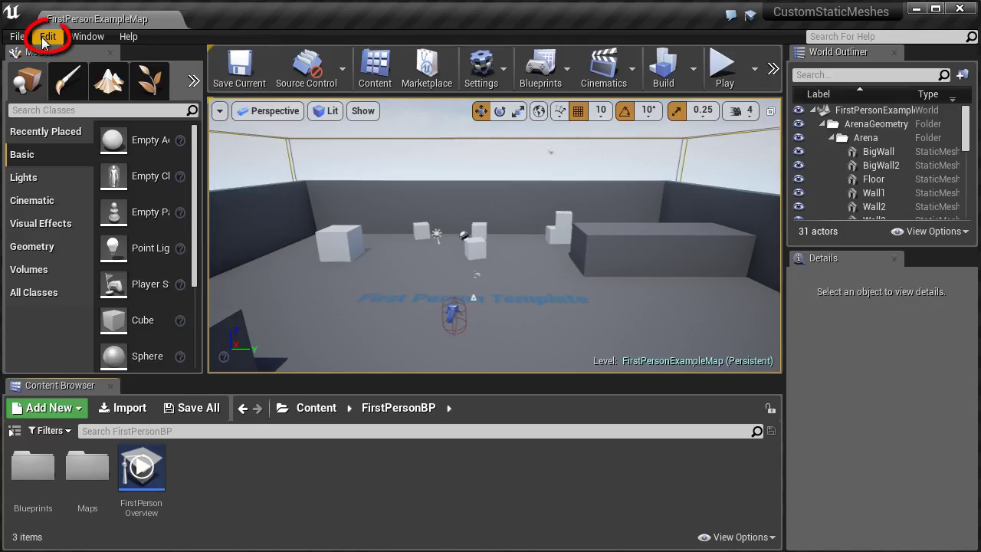
left_click(47, 36)
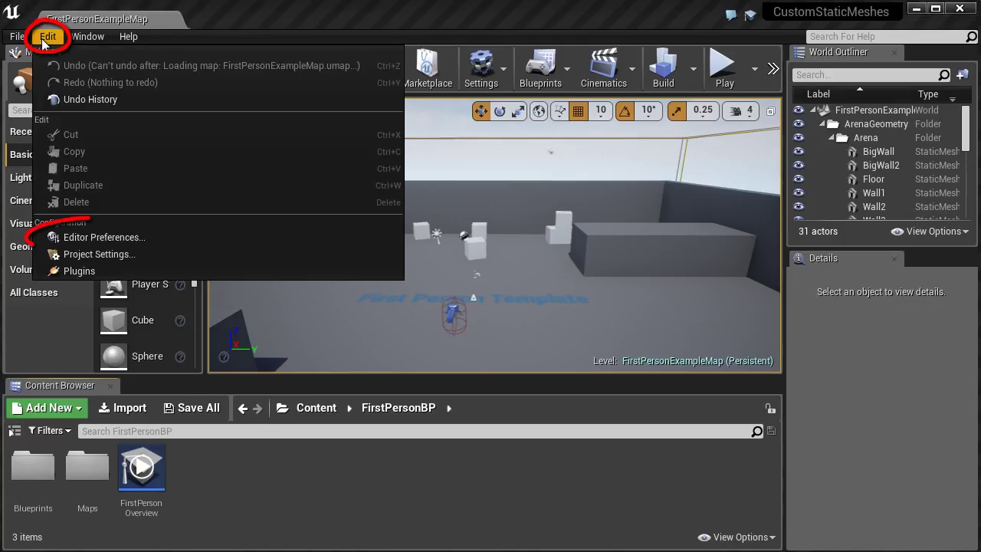
left_click(105, 237)
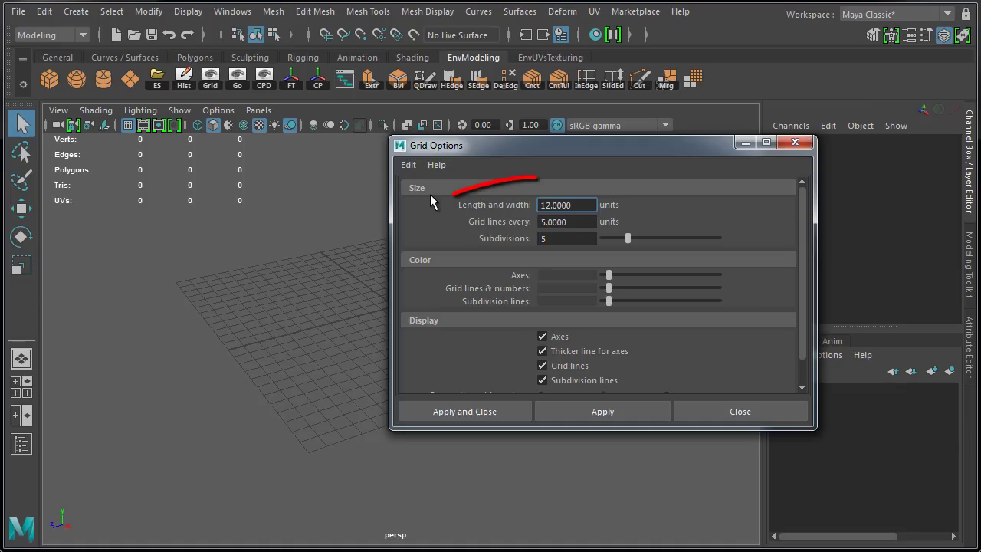
Step: Set the grid length and width to 1000 and snap the cube's corner onto a grid point
key("ctrl+a")
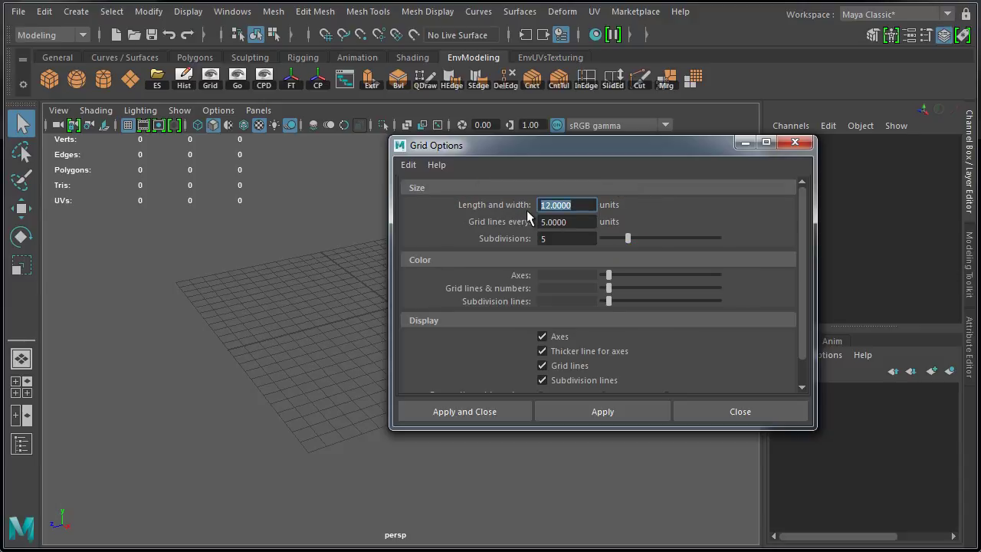
type("1000")
left_click(615, 412)
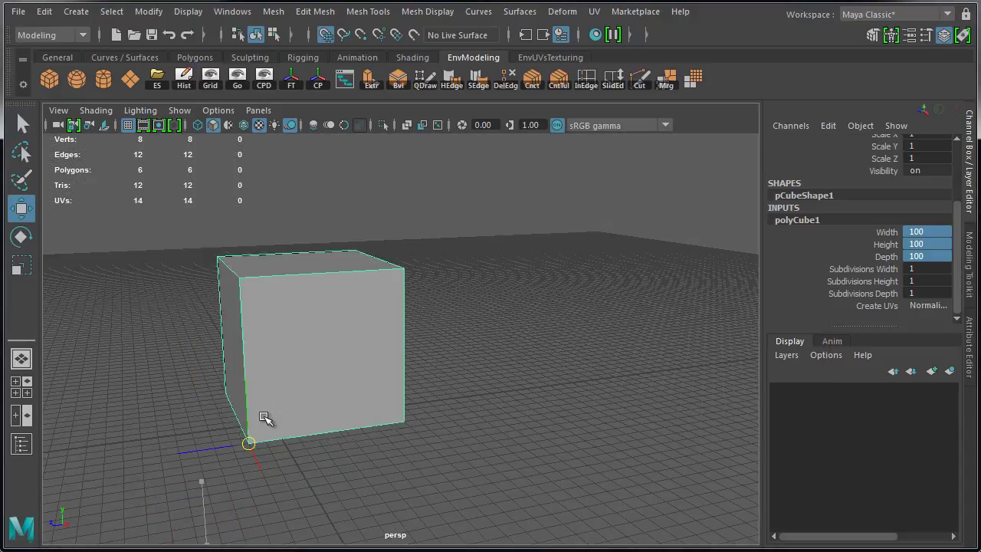
mouse_move(265, 417)
left_mouse_down()
mouse_move(276, 412)
mouse_move(267, 422)
left_mouse_up()
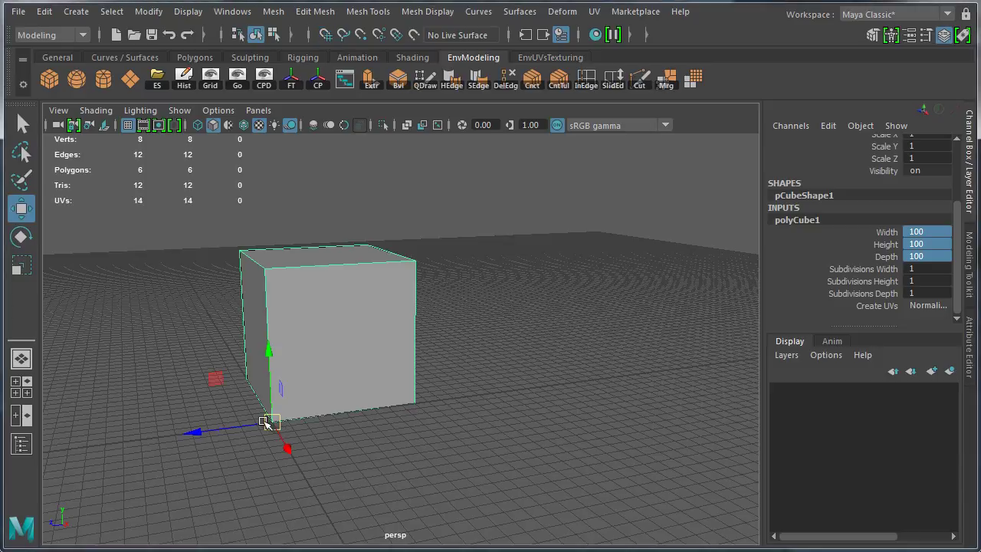
left_click(16, 13)
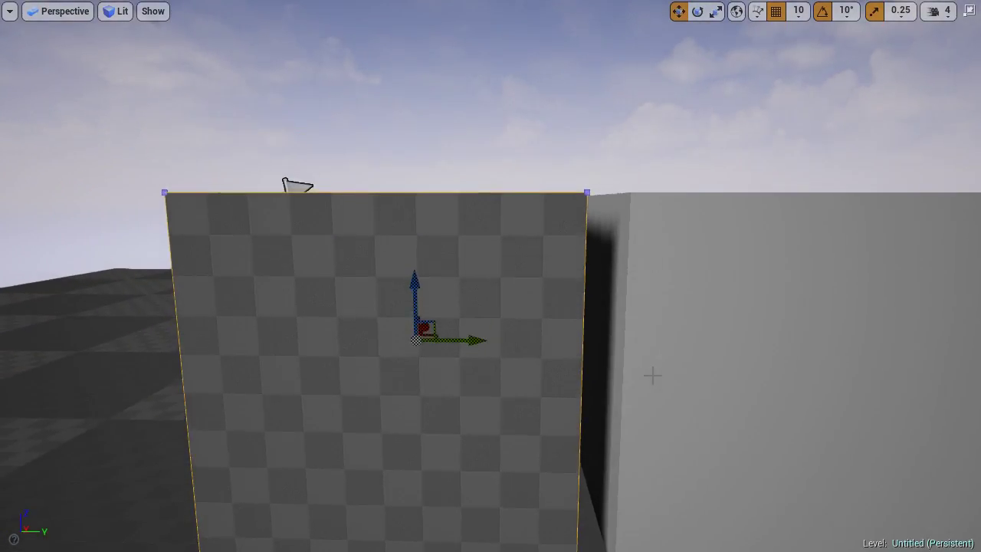
Step: Restore the four-pane layout and maximize the Top view, framing the tall box
scroll(652, 375, "down", 5)
key("Escape")
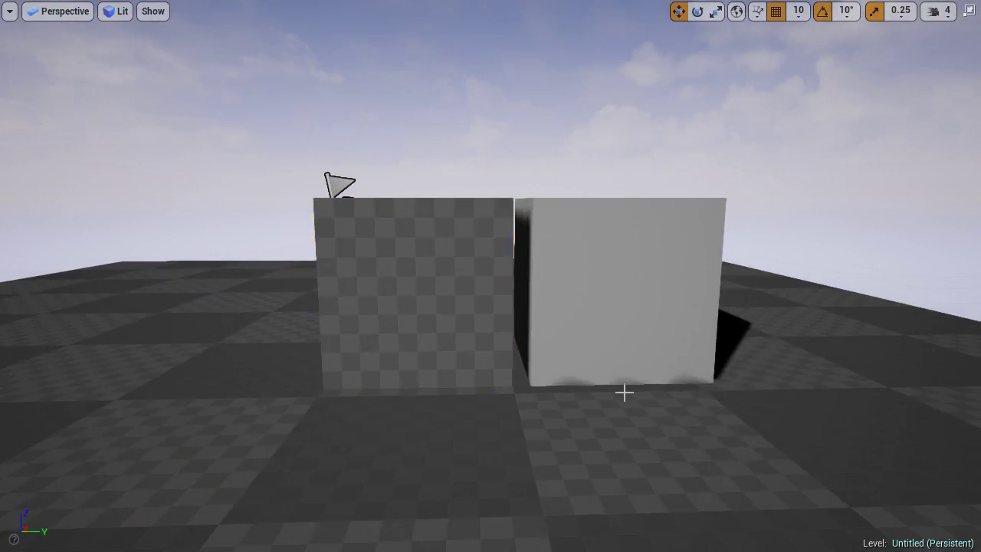
key("F11")
left_click(770, 112)
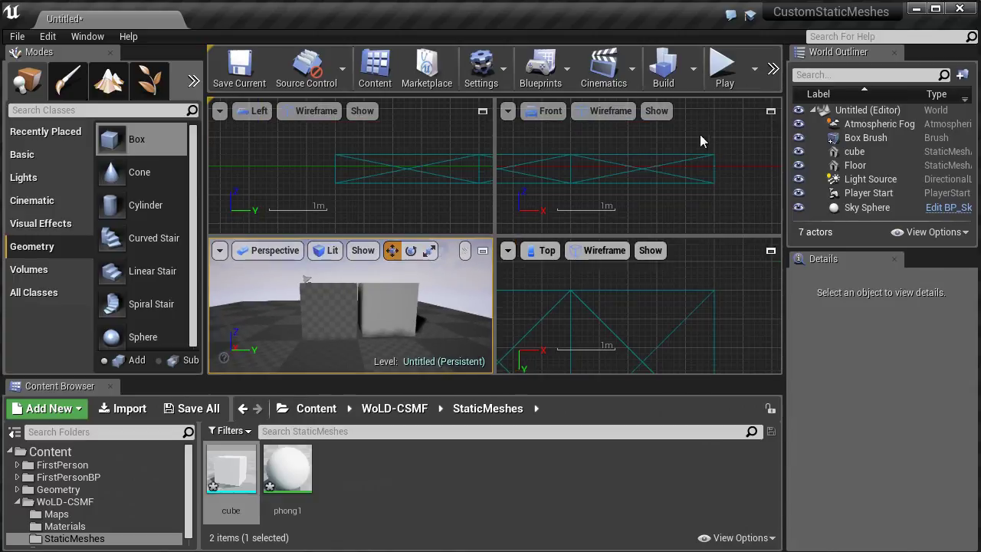
left_click(770, 250)
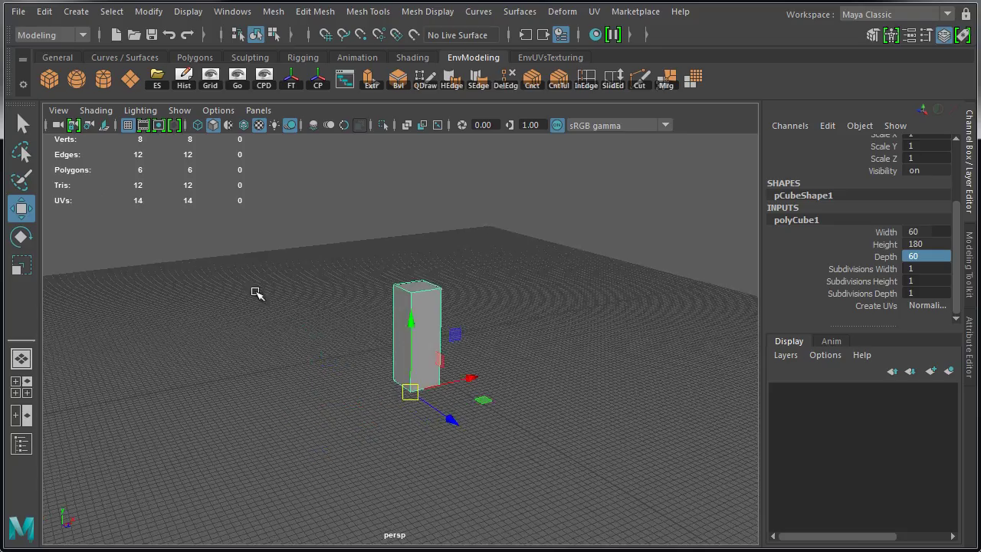
right_click_drag(256, 291, 431, 468, "alt")
middle_click_drag(426, 443, 223, 367, "alt")
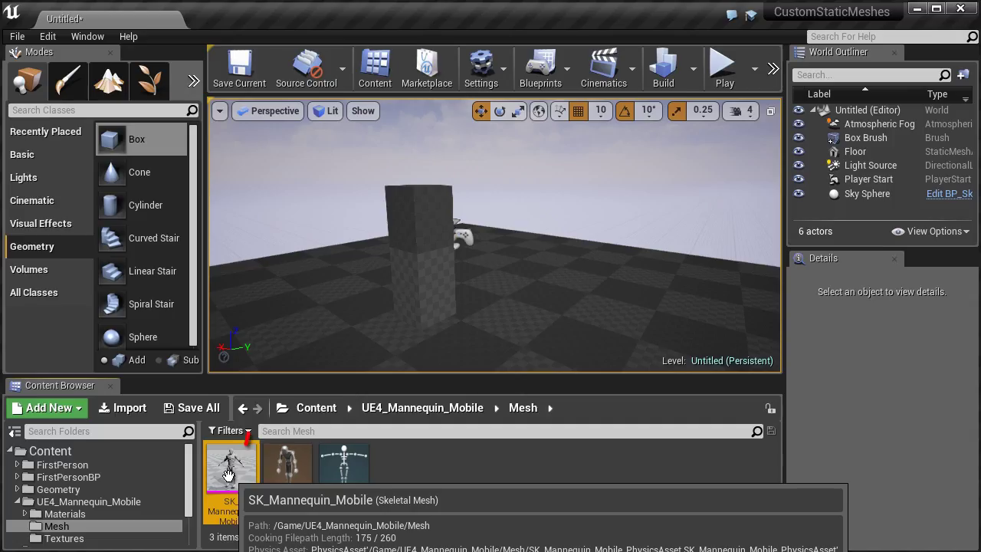
Step: Place SK_Mannequin_Mobile beside the tall box and rotate it about 100 degrees
left_click_drag(230, 467, 328, 323)
middle_click_drag(329, 321, 482, 314)
scroll(482, 313, "up", 2)
key("F11")
scroll(436, 290, "up", 2)
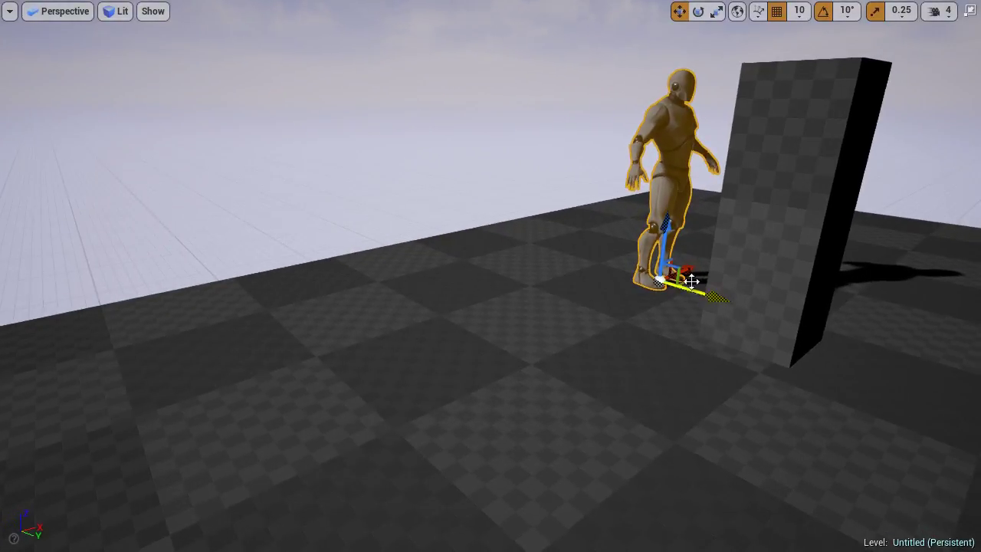
key("e")
left_click_drag(702, 310, 477, 298)
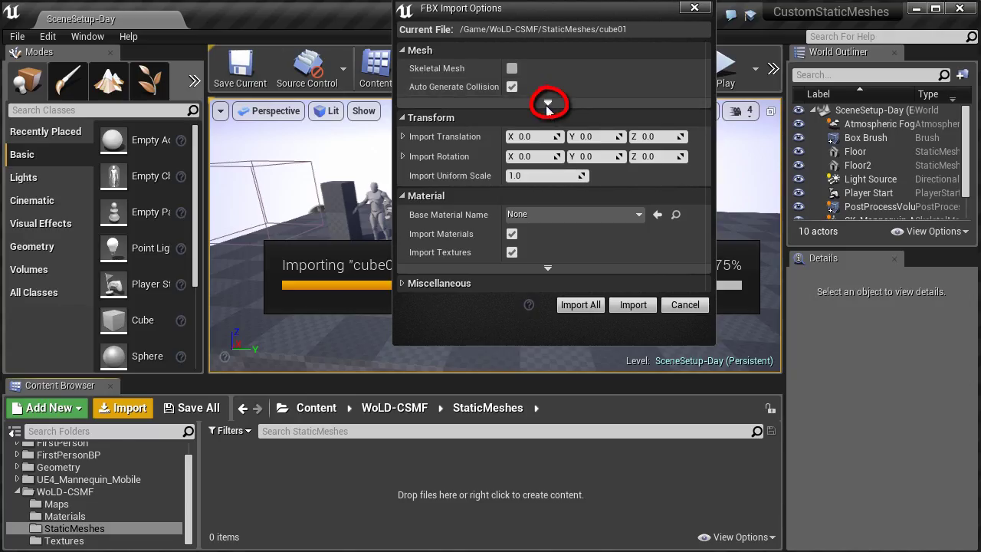
Step: Expand the advanced FBX export options and scroll down to the Triangulate geometry setting
left_click(549, 100)
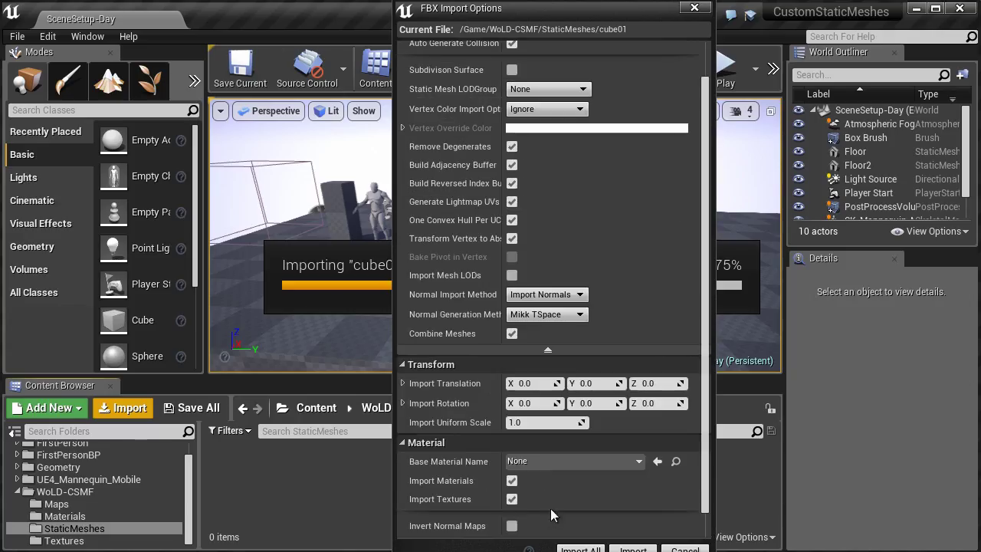
scroll(557, 473, "down", 1)
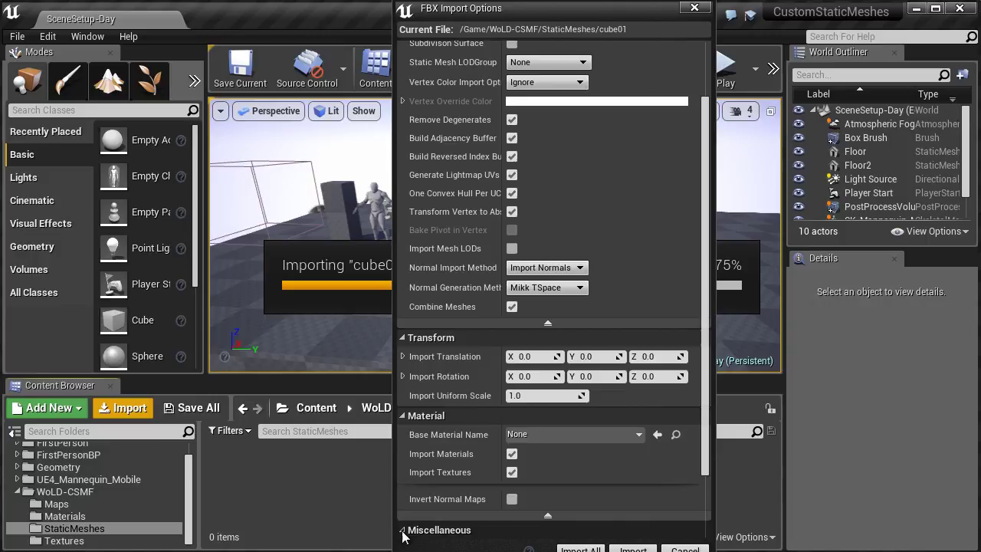
left_click_drag(705, 414, 701, 166)
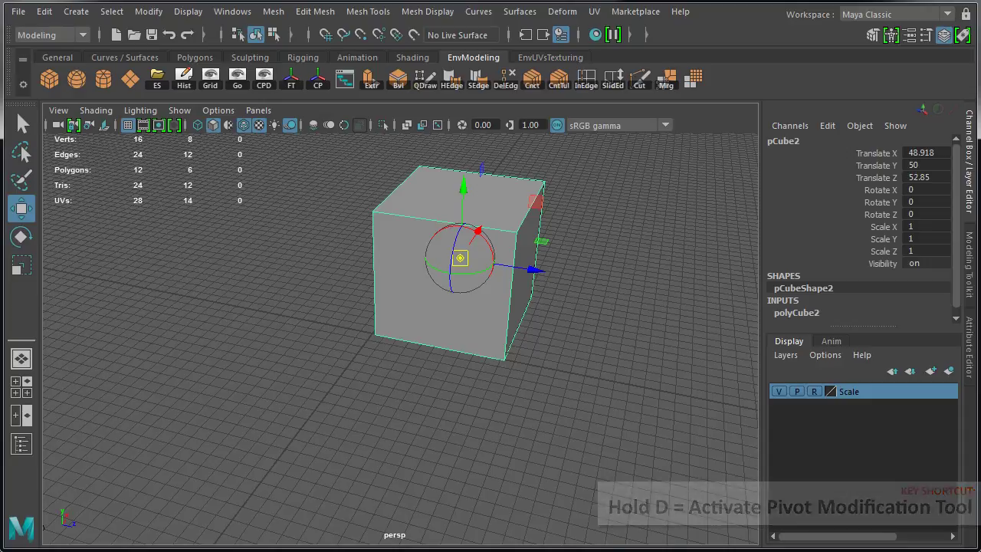
Step: Snap the cube's pivot to its bottom front corner
key("d")
left_click_drag(460, 257, 543, 290)
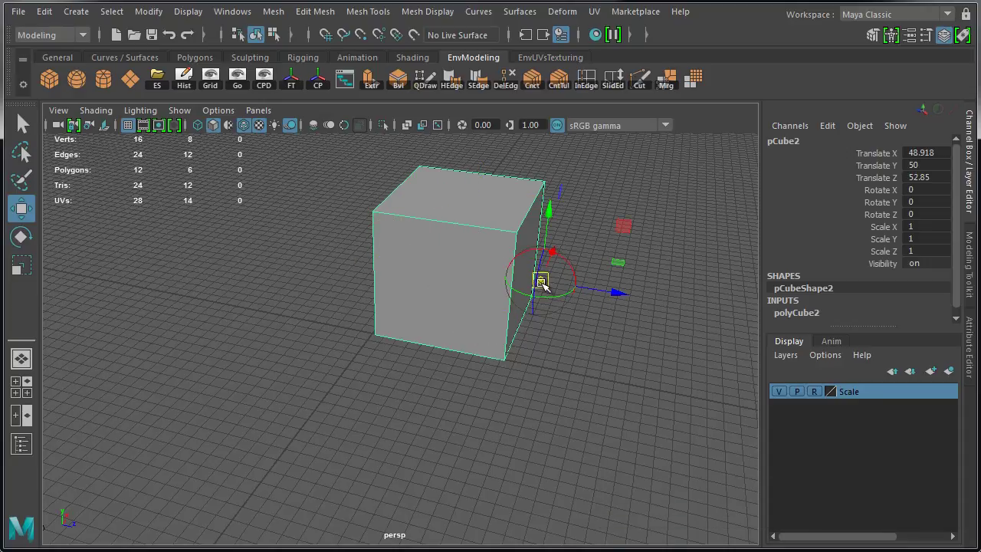
left_click(374, 334)
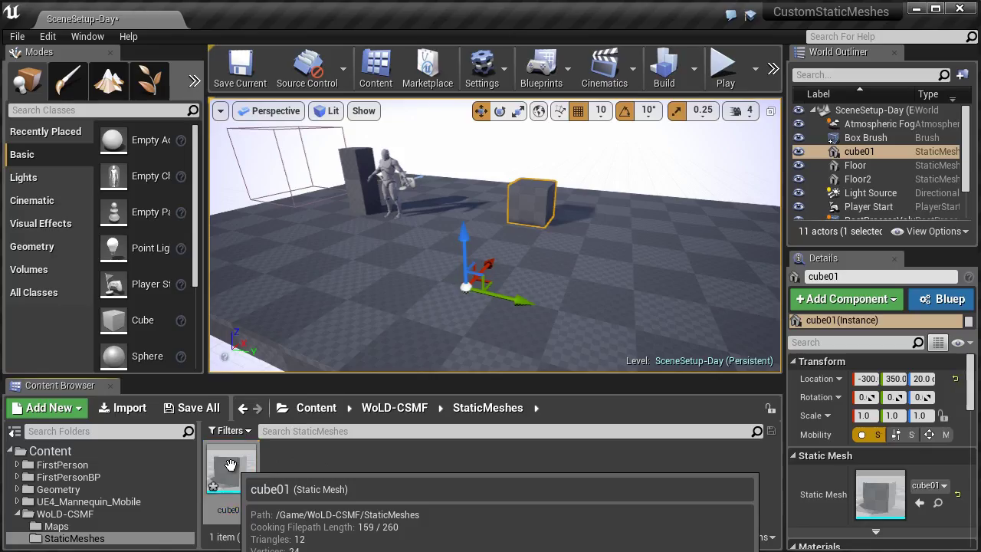
Step: Reimport cube01 in Unreal Engine 4 so it uses the new corner pivot
right_click(232, 469)
left_click(269, 122)
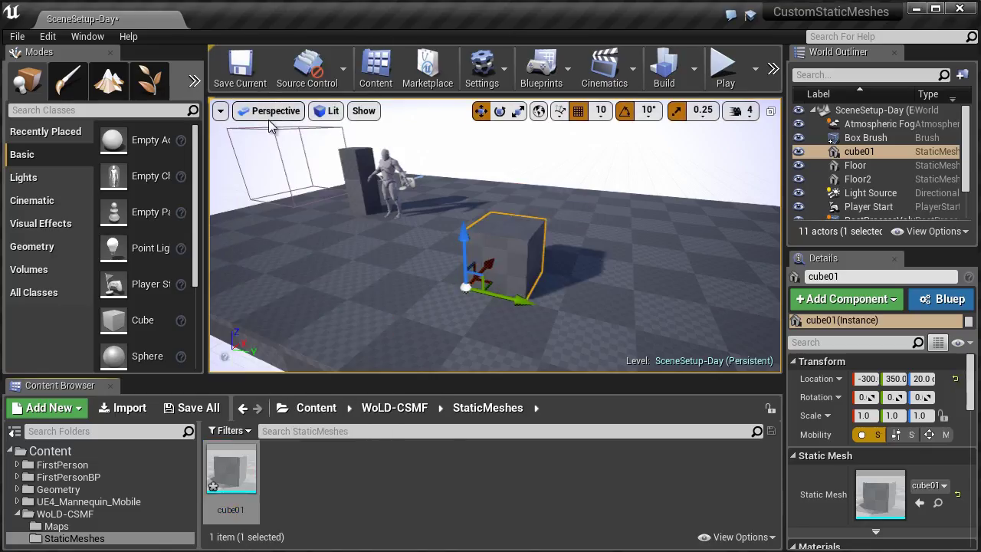
scroll(497, 312, "up", 6)
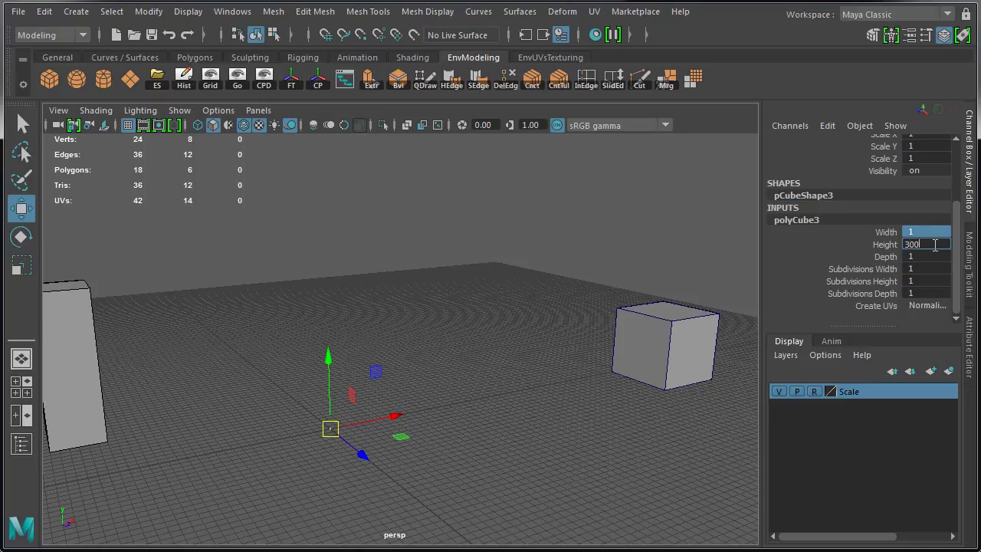
Step: Size the box to 300 by 300 with a depth of 20
key("Return")
key("Tab")
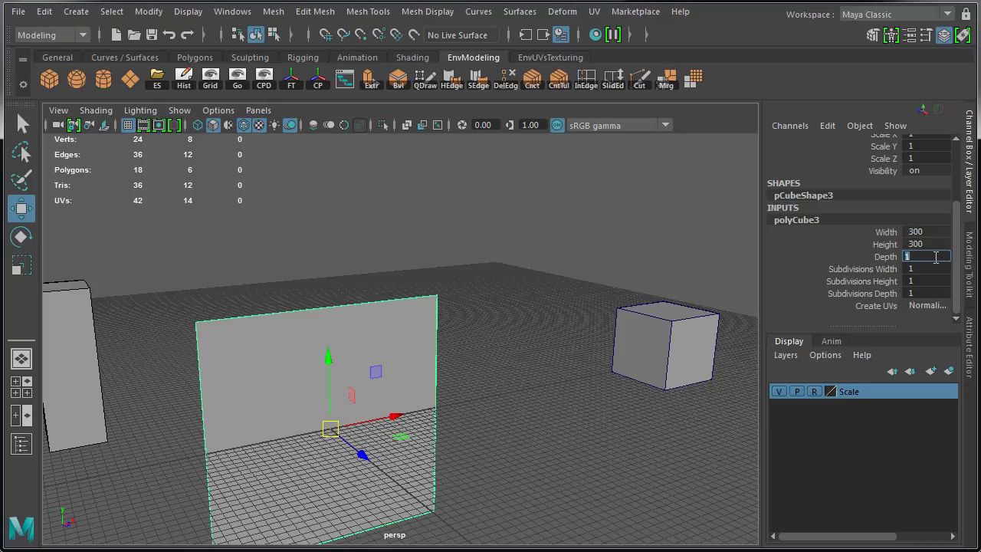
type("20")
key("Return")
Step: Snap the slab's pivot to its bottom left corner
left_click_drag(444, 323, 280, 280, "alt")
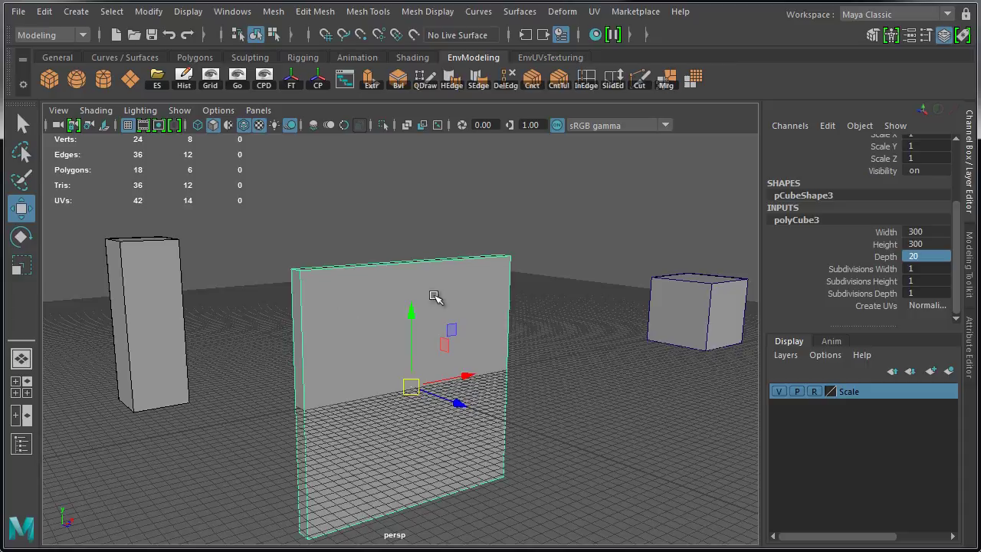
left_click_drag(437, 298, 463, 286, "alt")
key("d")
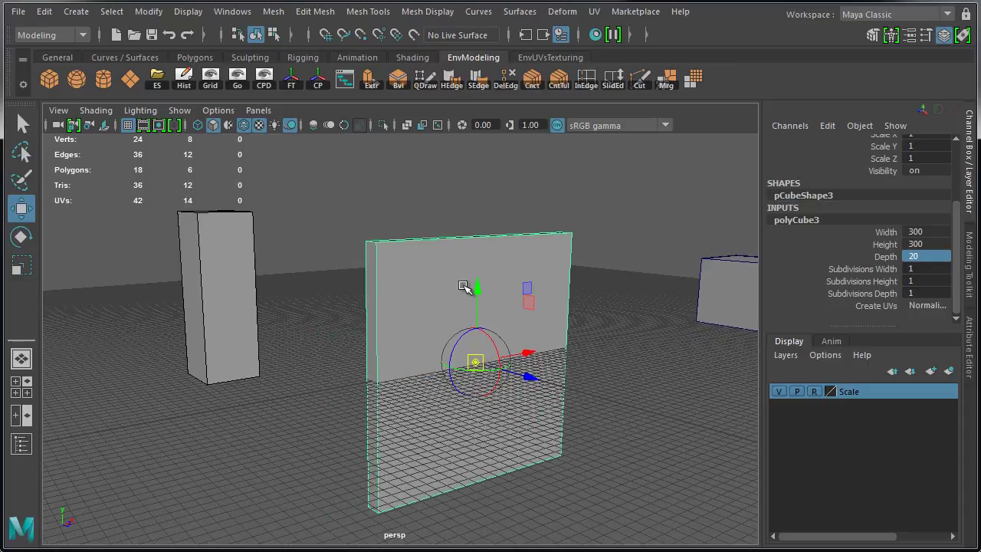
key("c")
left_click(365, 428)
left_click_drag(365, 429, 476, 362)
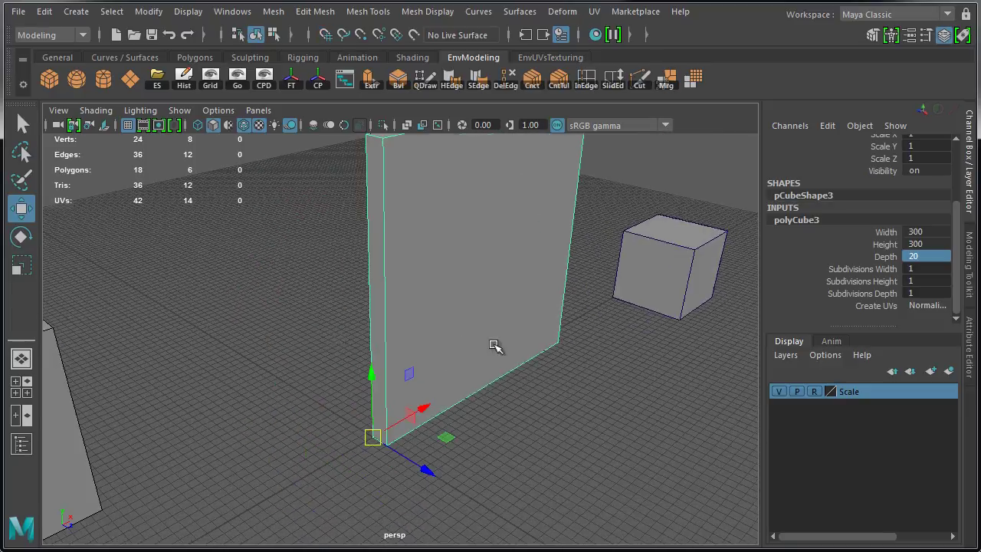
Step: Insert an edge loop on wallHP to sharpen its corner
left_click_drag(494, 346, 448, 364, "alt")
left_click_drag(485, 393, 512, 353, "alt")
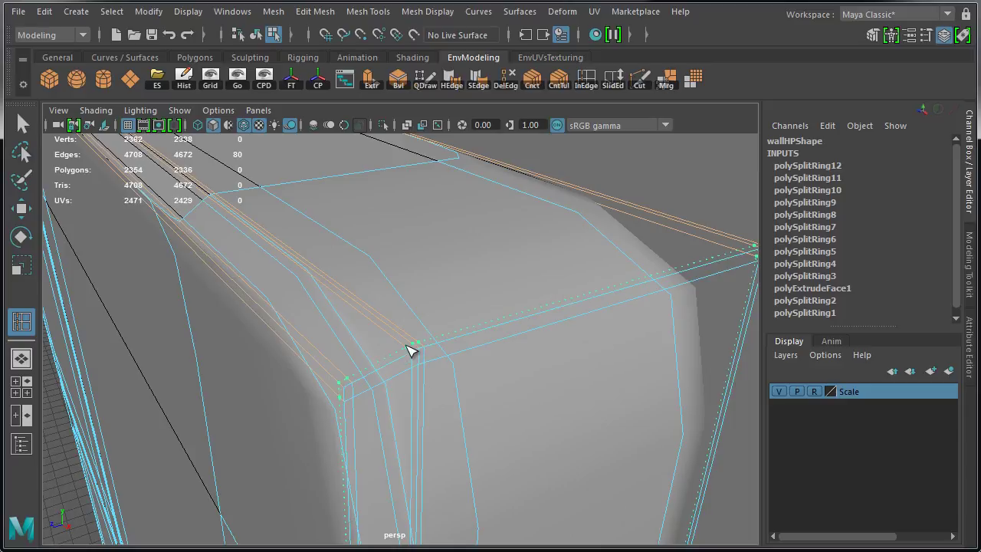
left_click(410, 350)
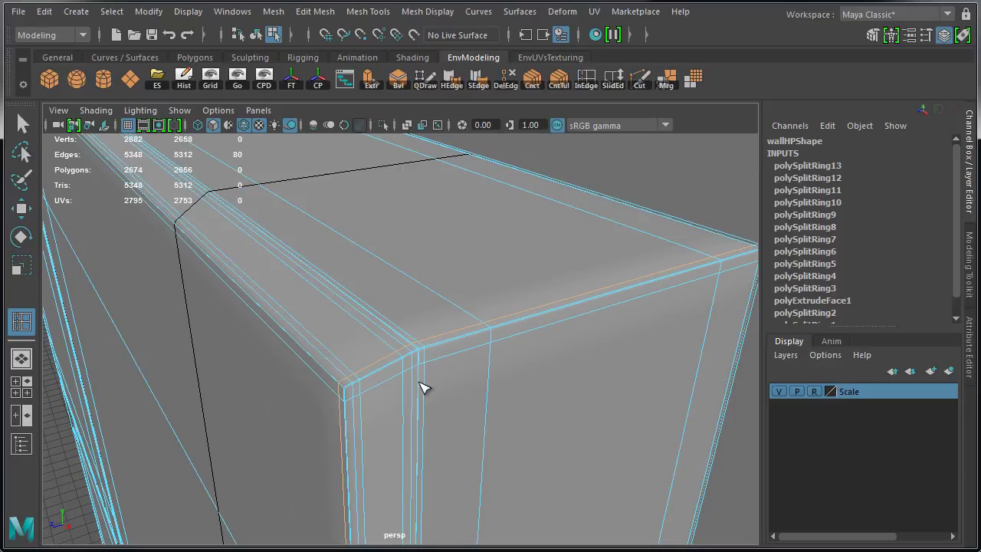
Step: Smooth the wall with 2 divisions, shrink its UV shells, and link a grey constant to Base Color
left_click_drag(424, 388, 582, 383, "alt")
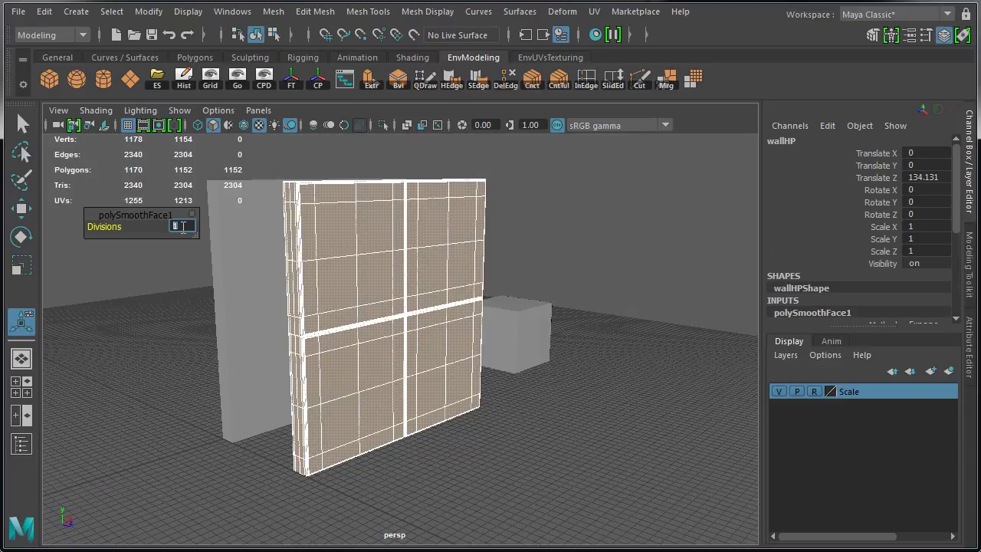
key("Return")
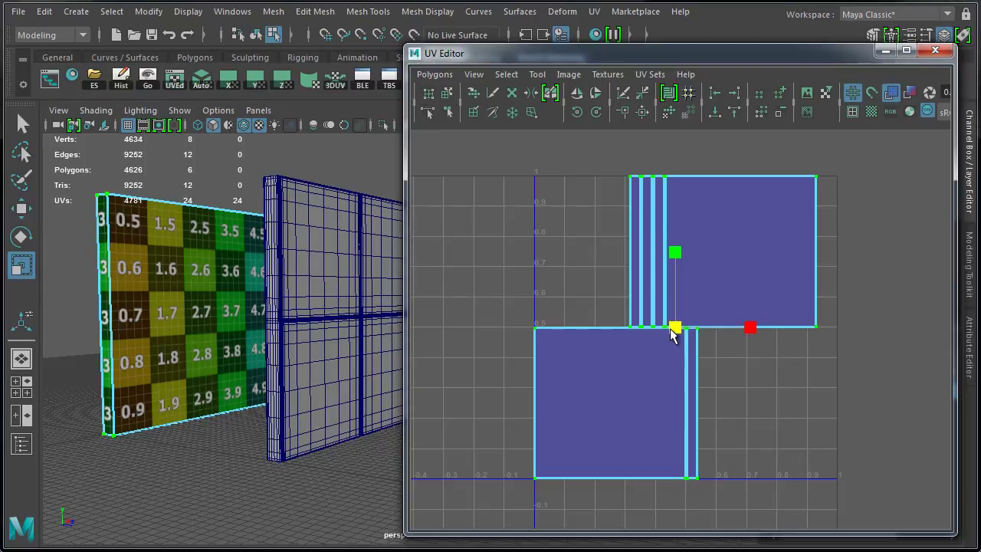
left_click_drag(672, 330, 740, 304)
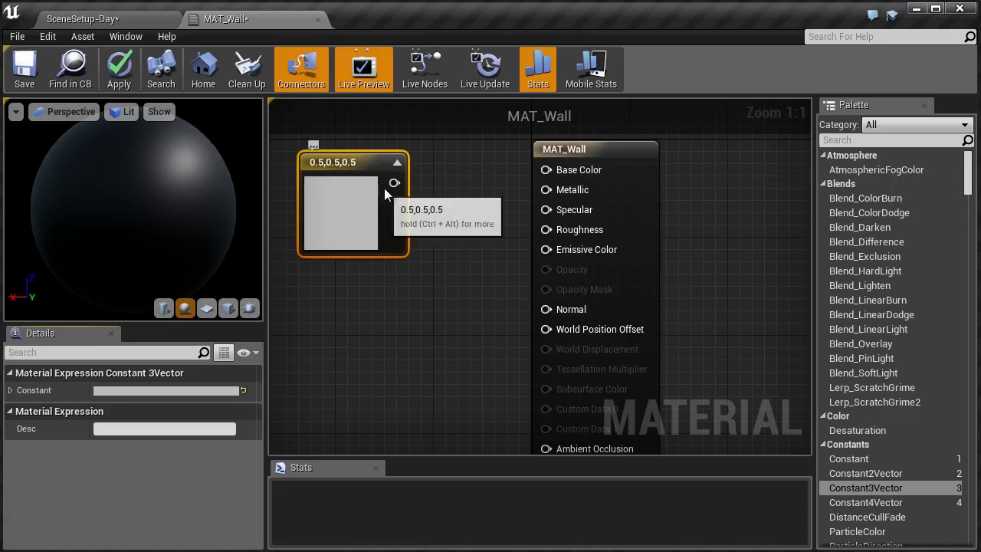
left_click_drag(390, 186, 546, 169)
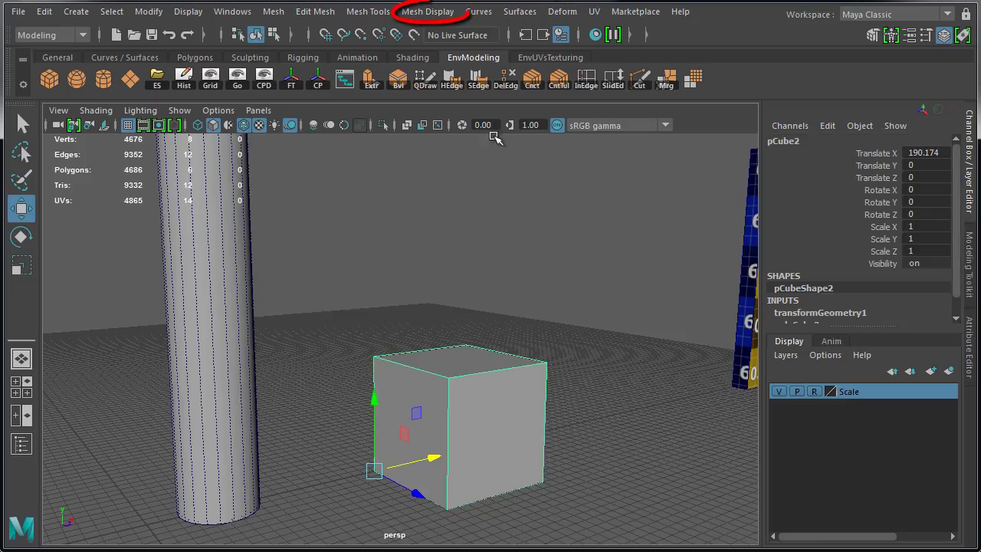
Step: Soften the cube's edges, harden the cylindrical pillar's edges, and place the pillar in the level
left_click(427, 13)
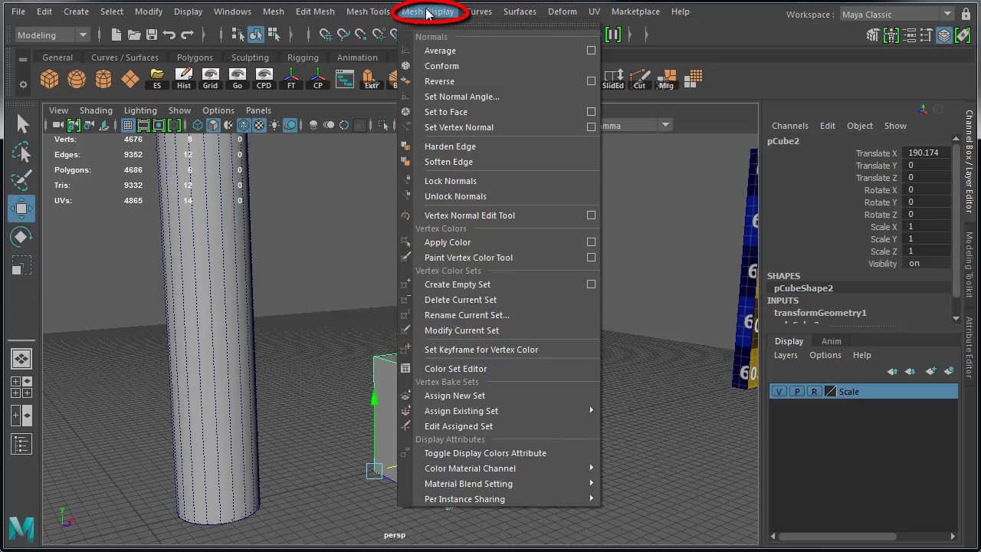
left_click(450, 162)
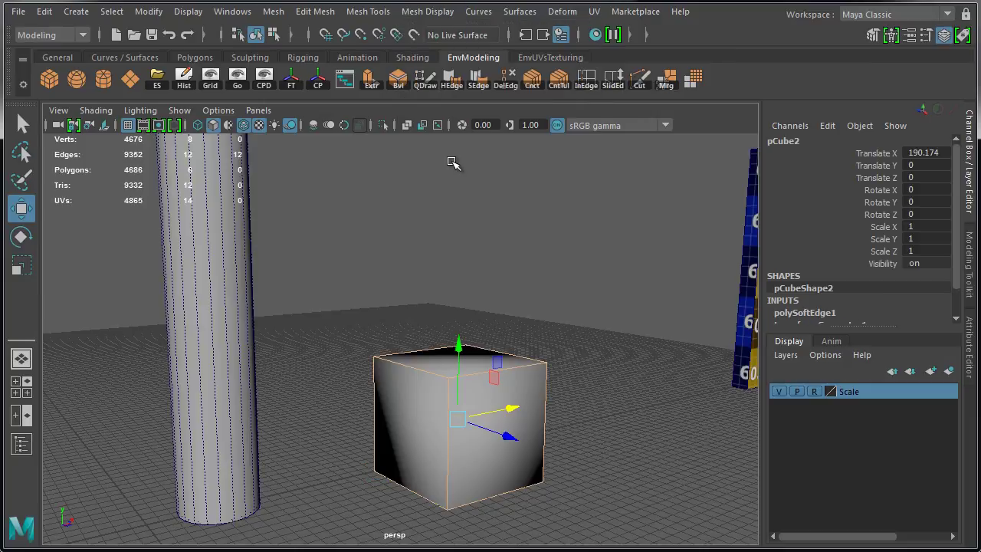
left_click(506, 230)
left_click(193, 243)
mouse_move(192, 244)
right_mouse_down("shift")
mouse_move(234, 268)
mouse_move(274, 243)
mouse_move(276, 285)
right_mouse_up("shift")
left_click(300, 284)
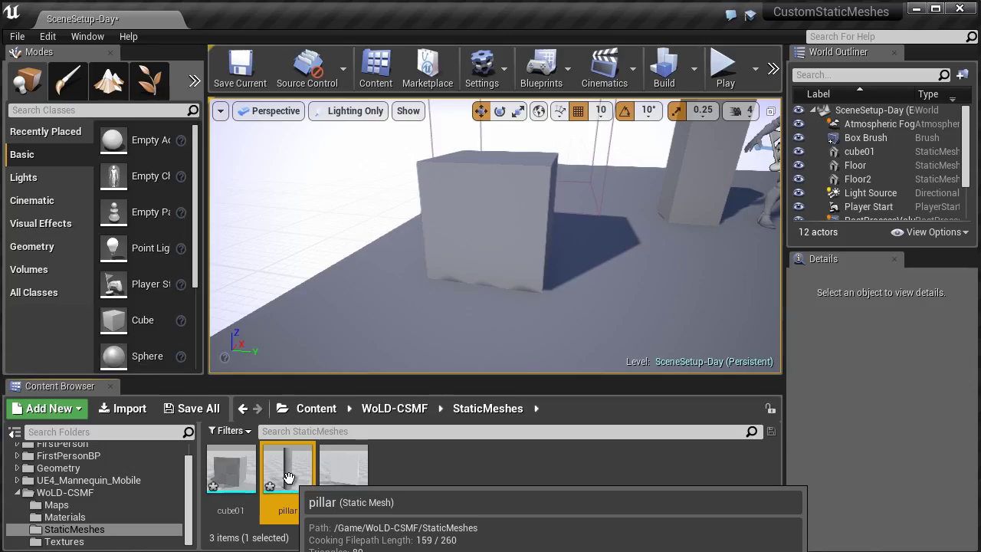
left_click_drag(288, 478, 634, 280)
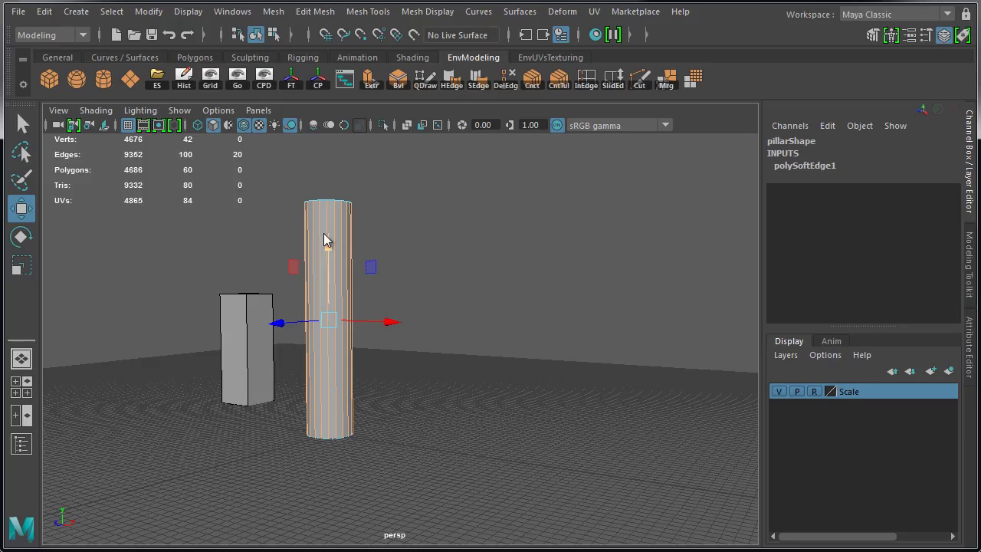
Step: Drop the pillar asset into the level, then reimport the pillar mesh to pick up its softened edges
right_click_drag(323, 233, 421, 235, "shift")
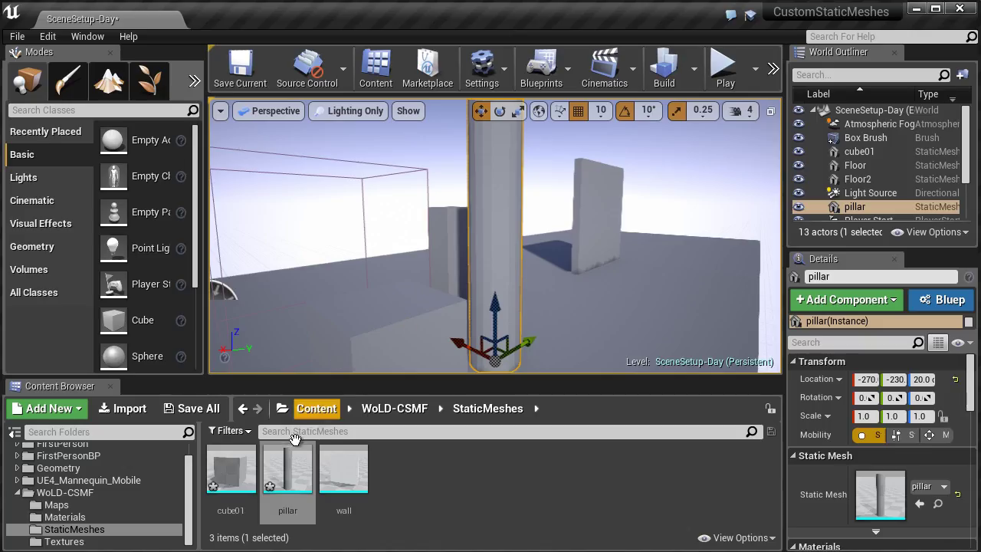
right_click(288, 456)
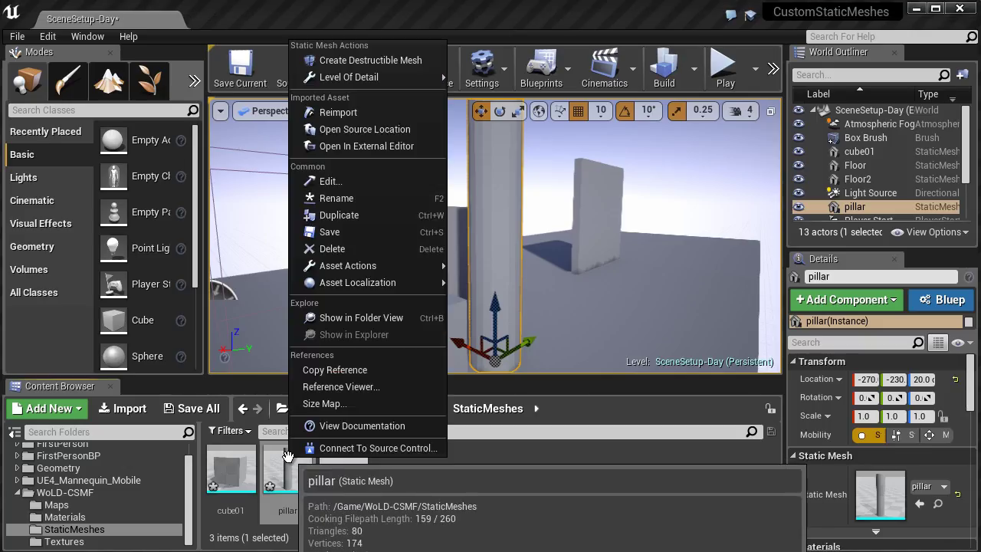
left_click(340, 112)
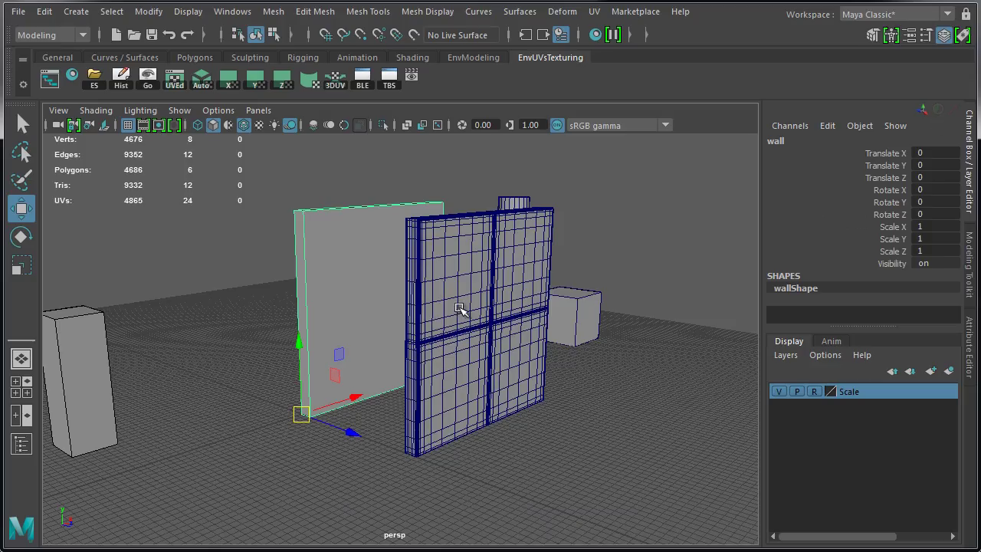
Step: Slide the detailed wallHP along its Z axis and bake the normal map from it
left_click(459, 309)
left_click_drag(460, 308, 471, 340, "alt")
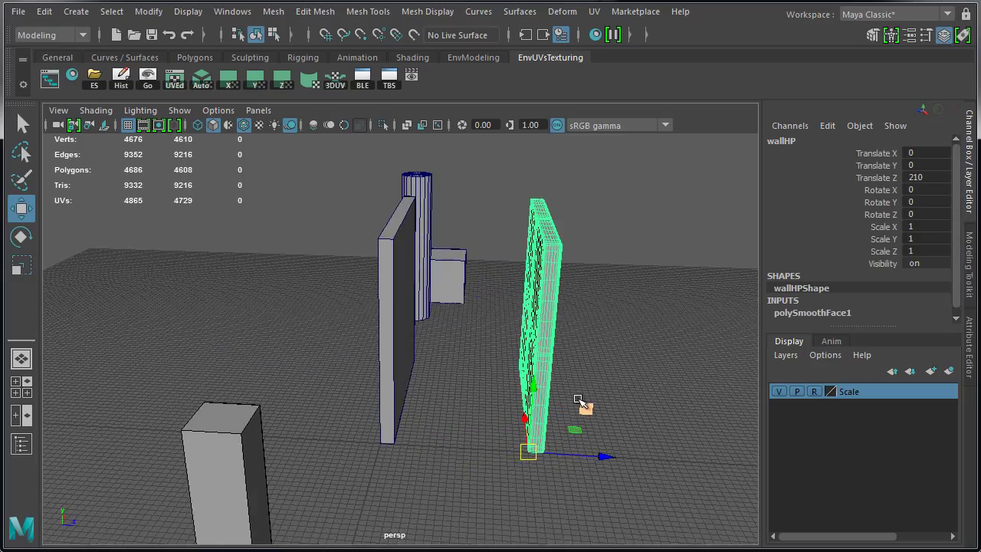
left_click_drag(529, 453, 367, 450)
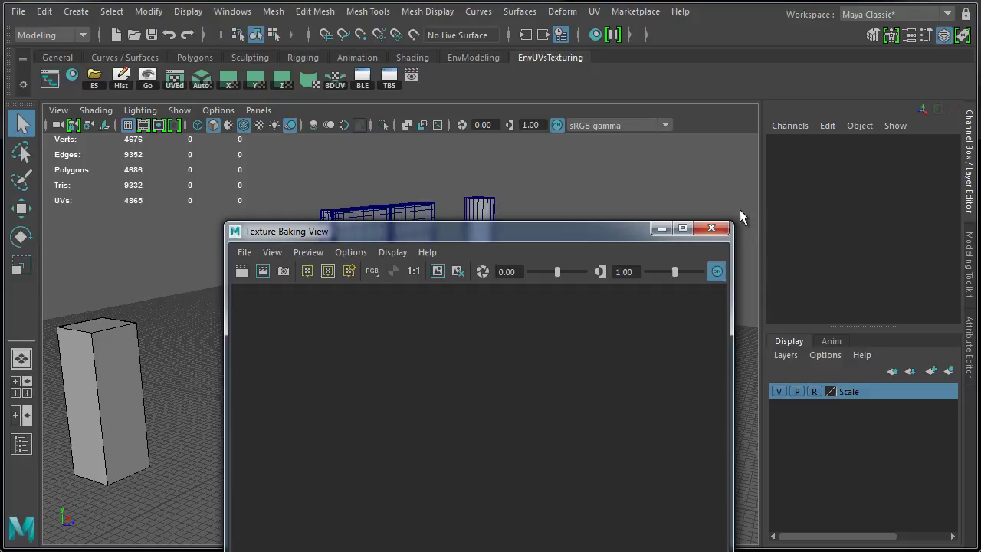
left_click_drag(600, 231, 819, 93)
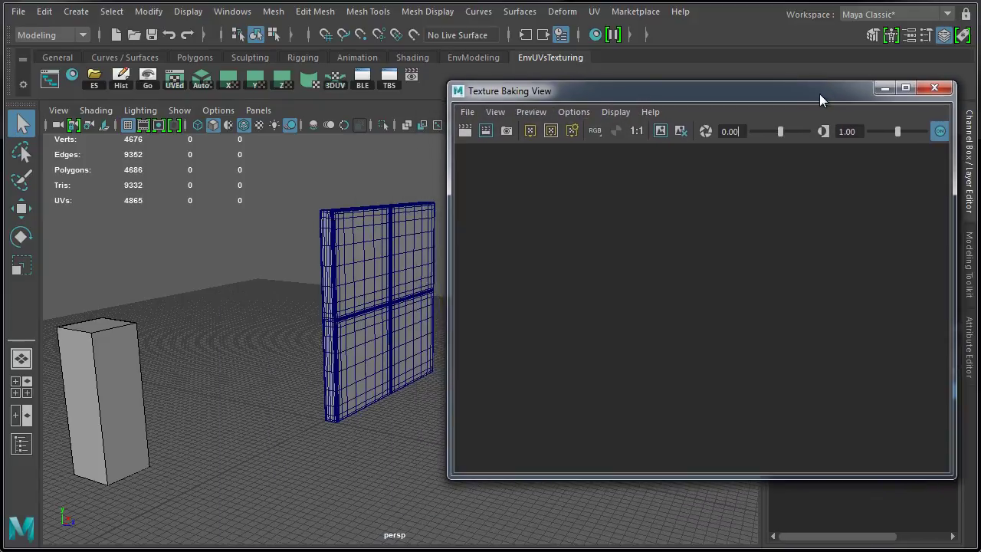
left_click(529, 135)
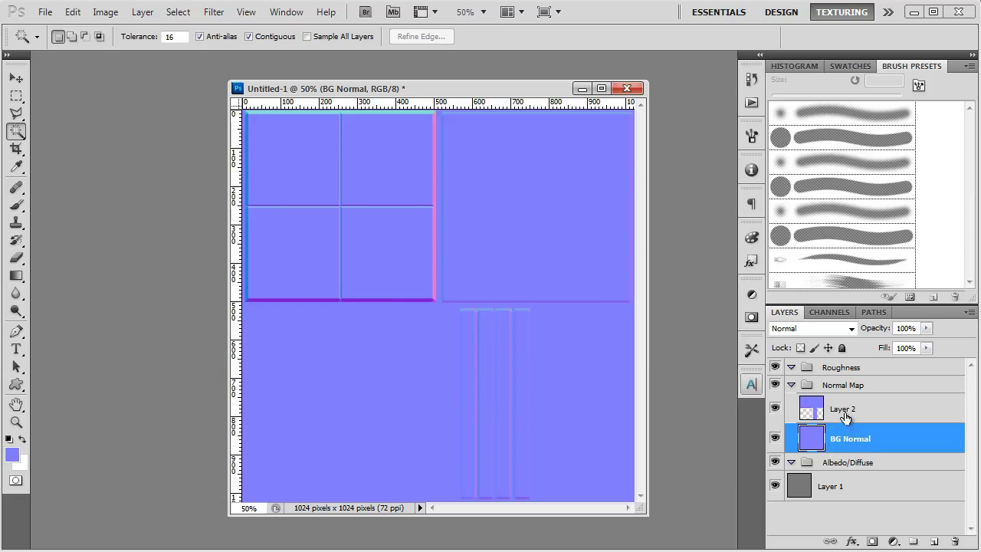
Step: Rename the baked layer to Base Bake, save as Targa, and wire a TX_Wall_N sample into MAT_Wall
left_click(845, 415)
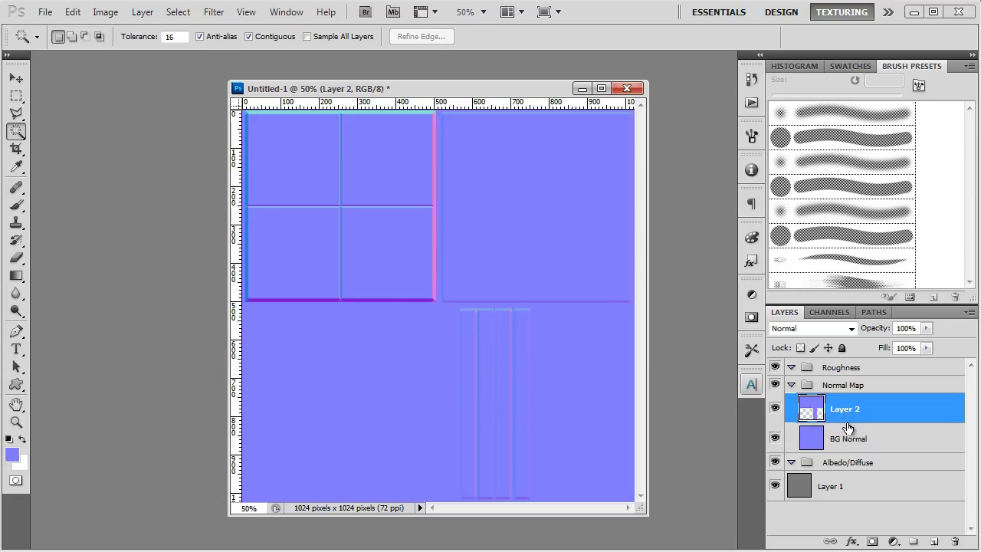
double_click(846, 409)
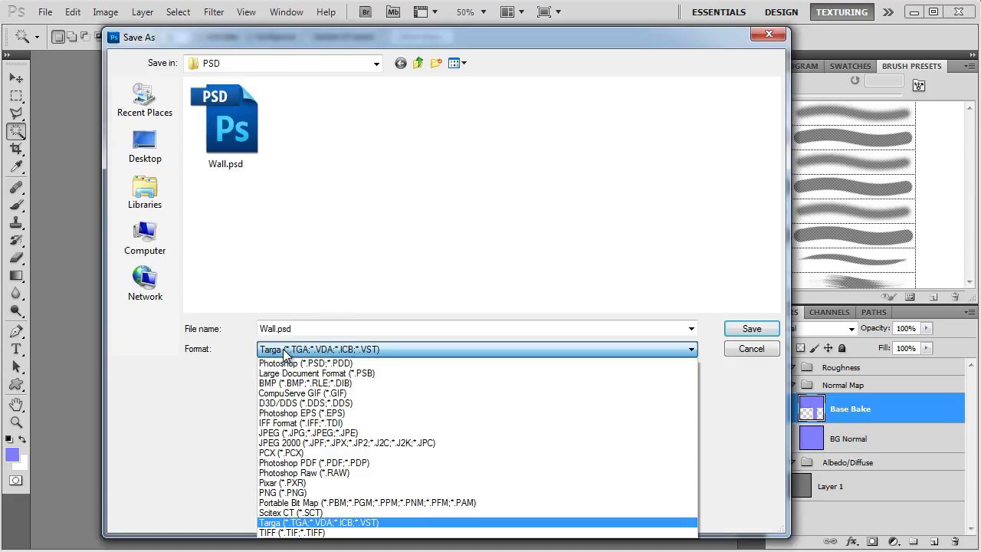
left_click(285, 351)
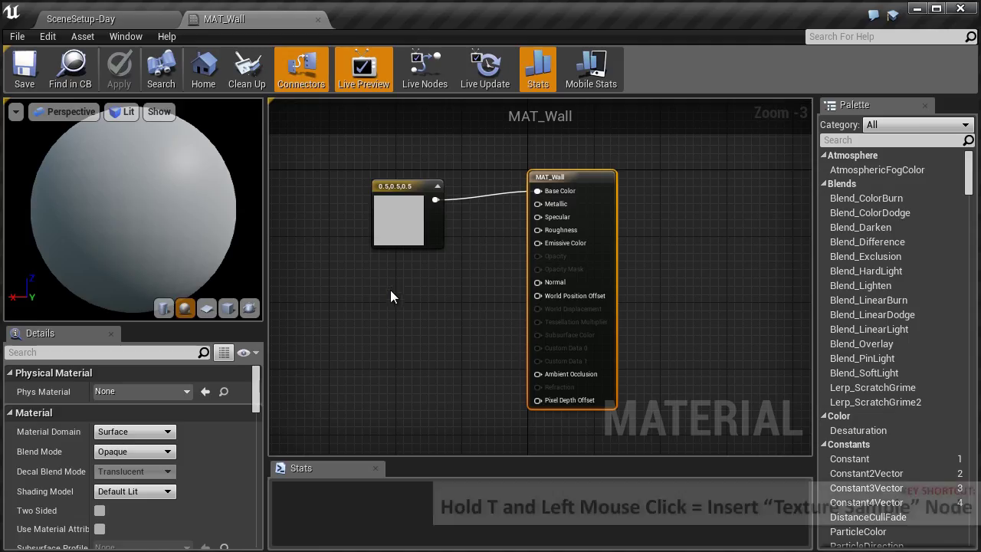
left_click(389, 301)
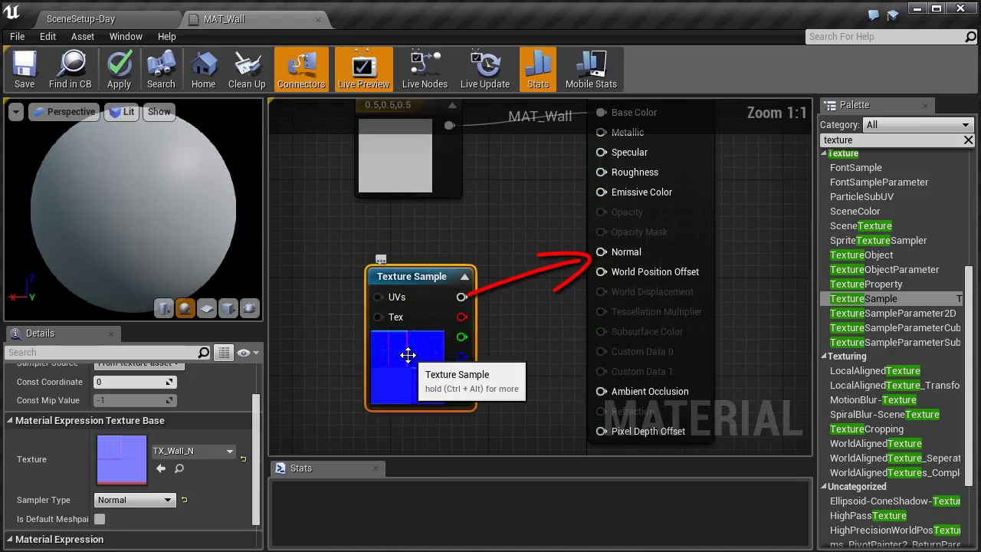
left_click_drag(462, 296, 602, 249)
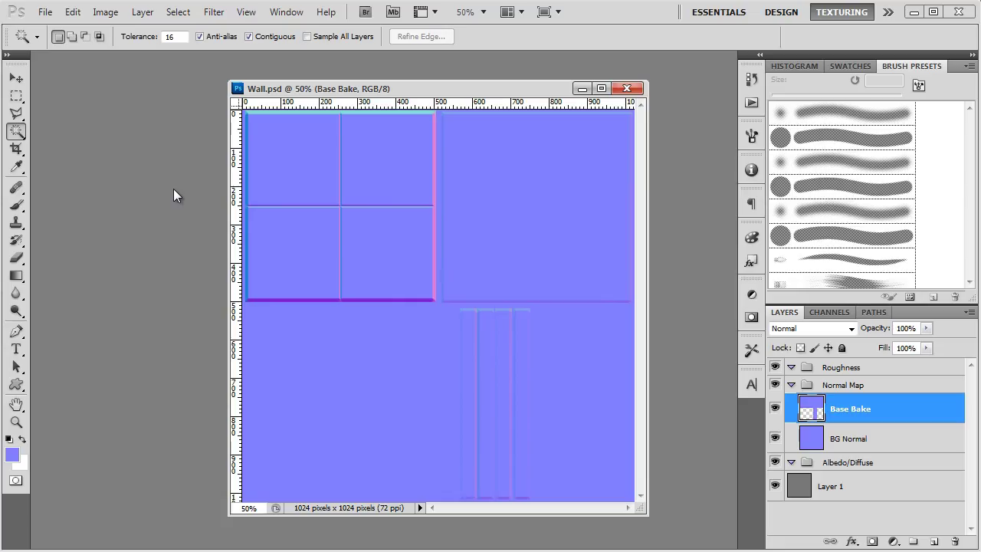
Step: Isolate the Green channel of the Base Bake normal map and invert it with Ctrl+I
left_click(830, 311)
left_click(856, 394)
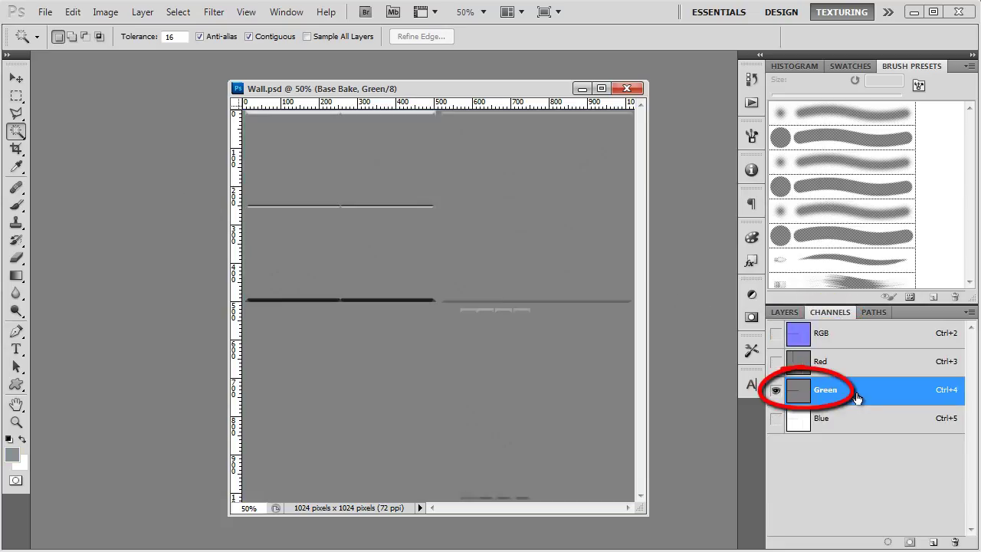
key("ctrl+i")
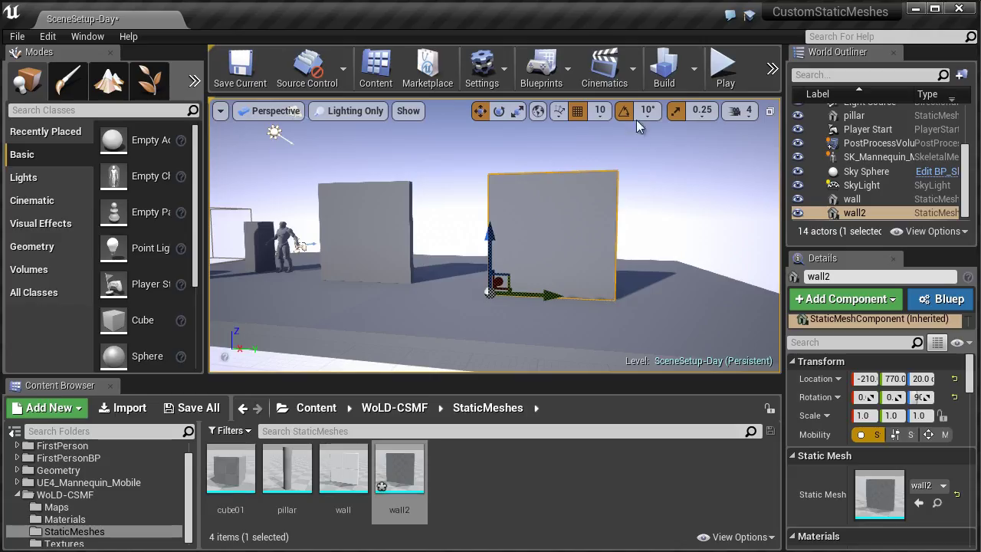
Step: Build the lighting, frame and orbit wall2 to inspect its artefacts, then open wall2 in the mesh editor
left_click(664, 67)
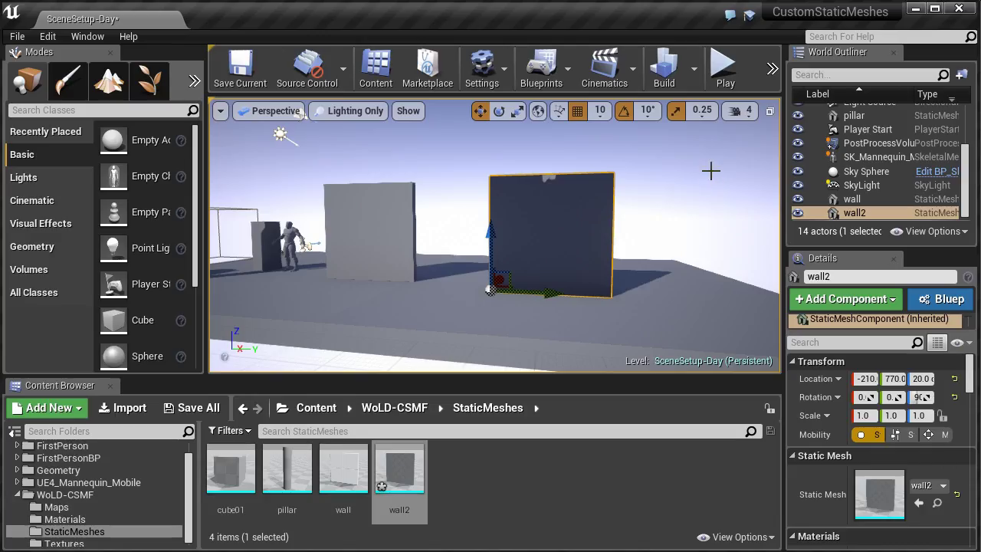
key("f")
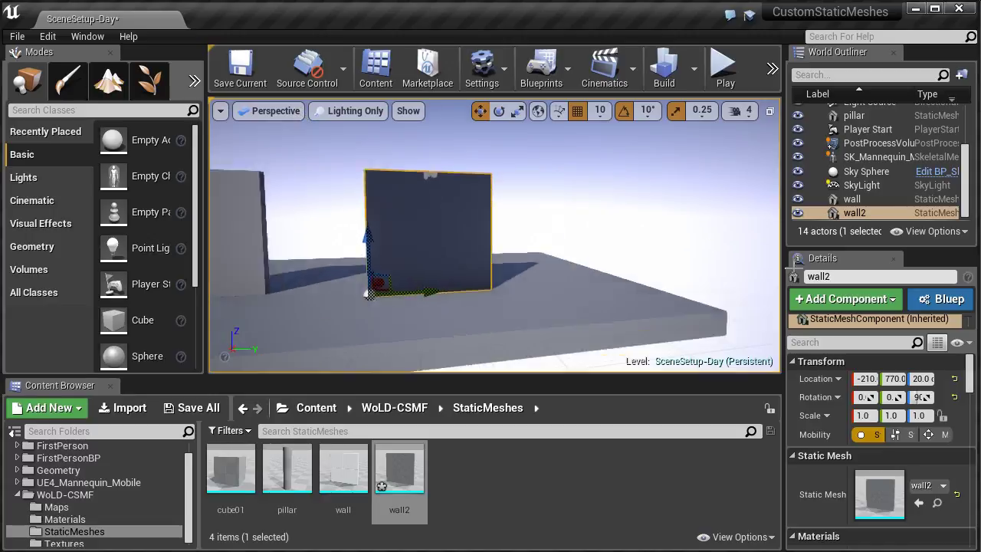
left_click_drag(710, 170, 613, 230, "alt")
left_click_drag(525, 185, 326, 186, "alt")
right_click_drag(325, 186, 567, 206, "alt")
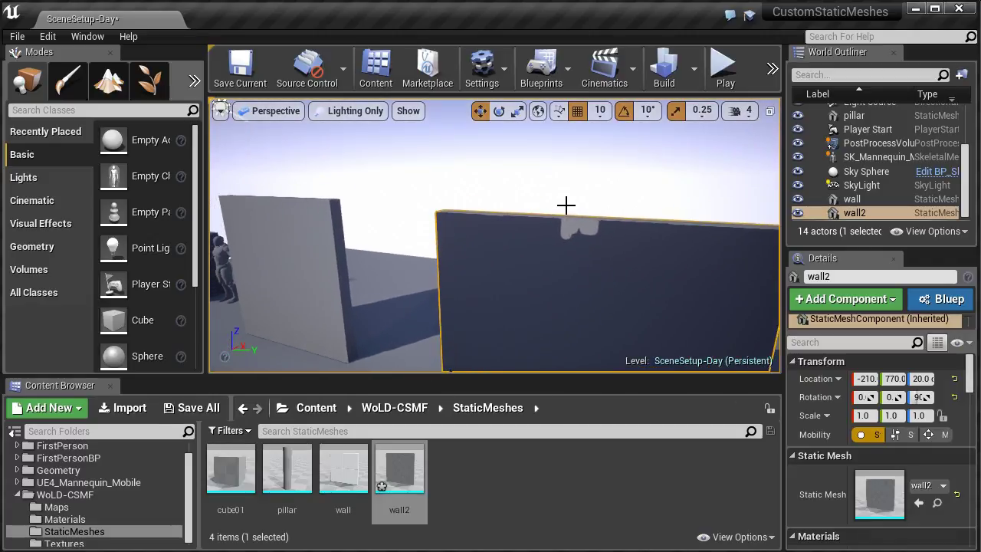
mouse_move(567, 206)
left_mouse_down("alt")
mouse_move(580, 256)
mouse_move(568, 217)
left_mouse_up("alt")
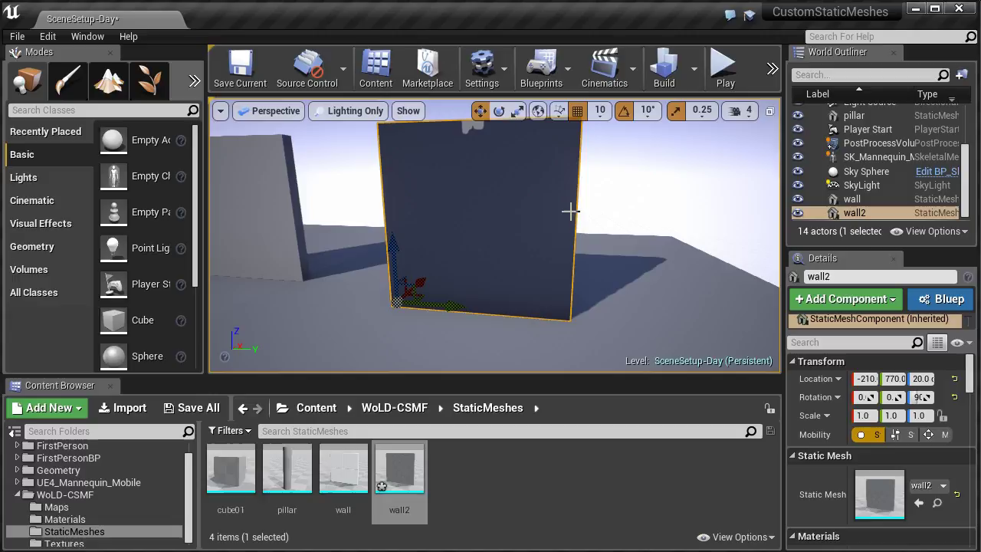
key("ctrl+e")
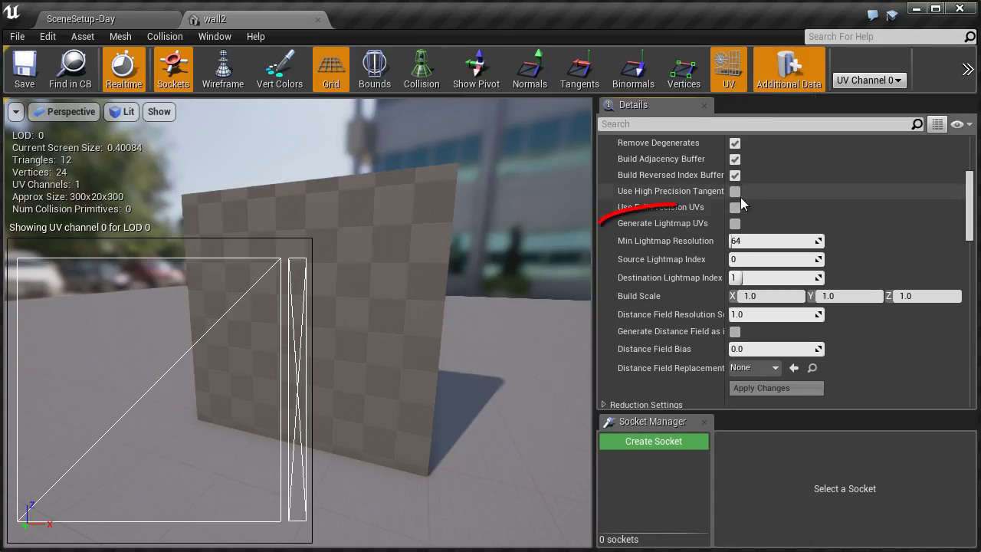
Step: Turn on Generate Lightmap UVs for wall2 and apply it, then list the wall's UV sets
left_click(734, 224)
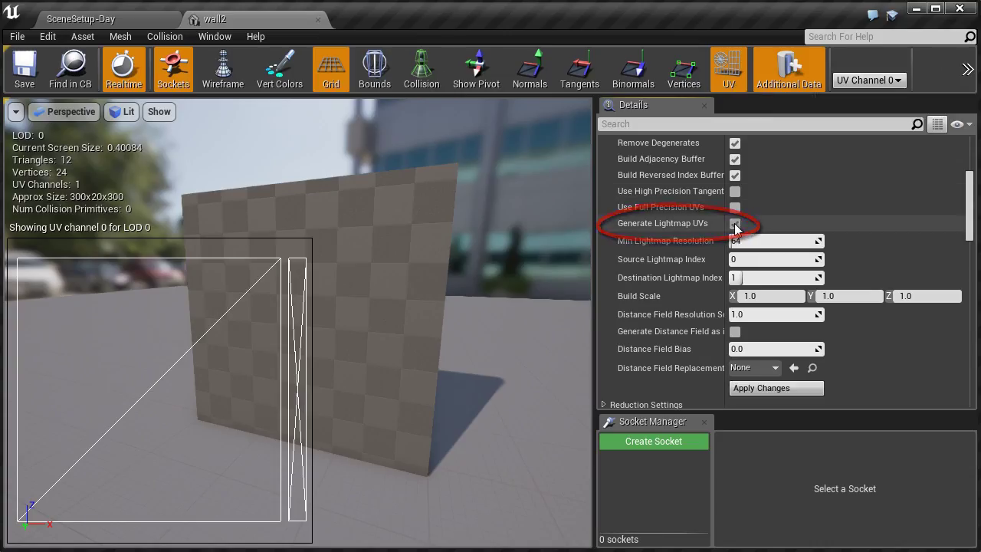
left_click(765, 390)
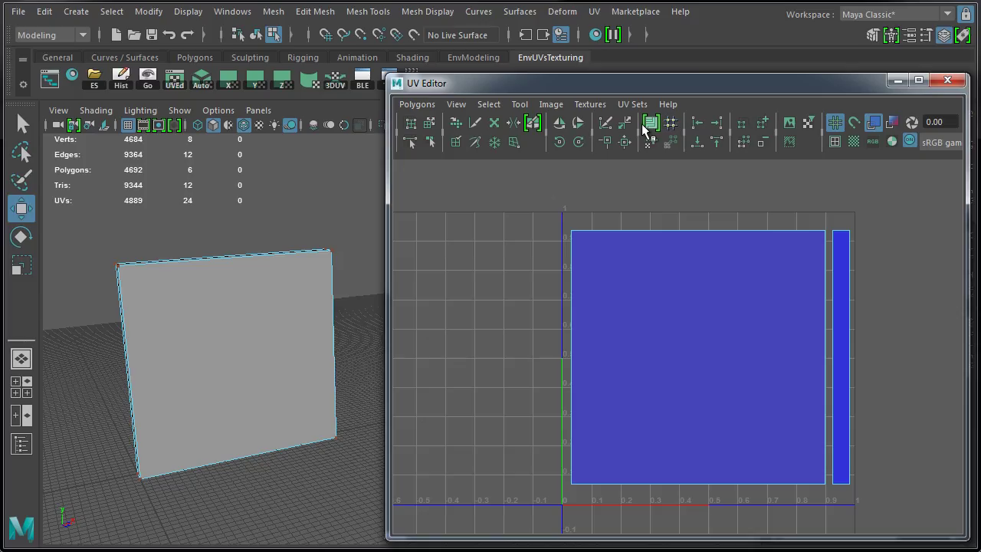
left_click(632, 104)
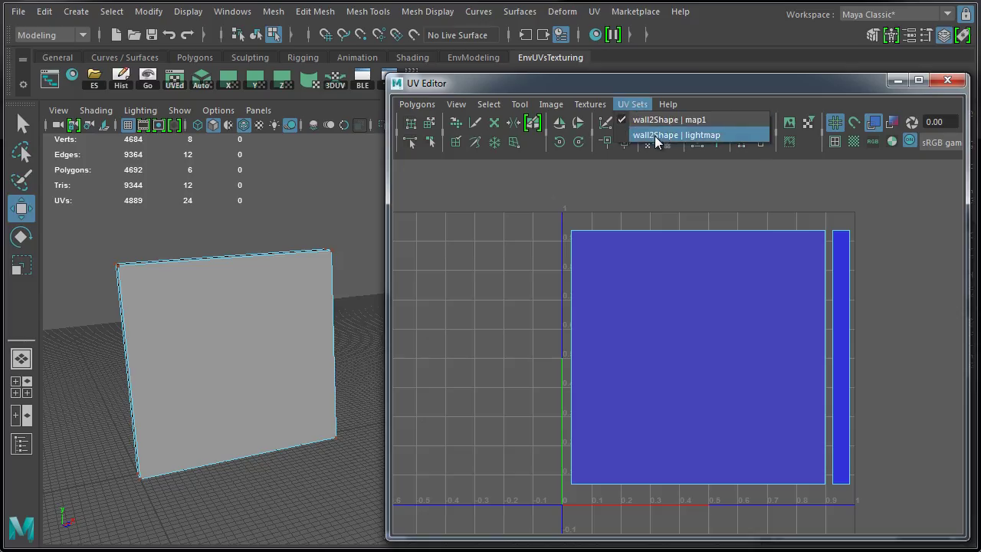
left_click(656, 135)
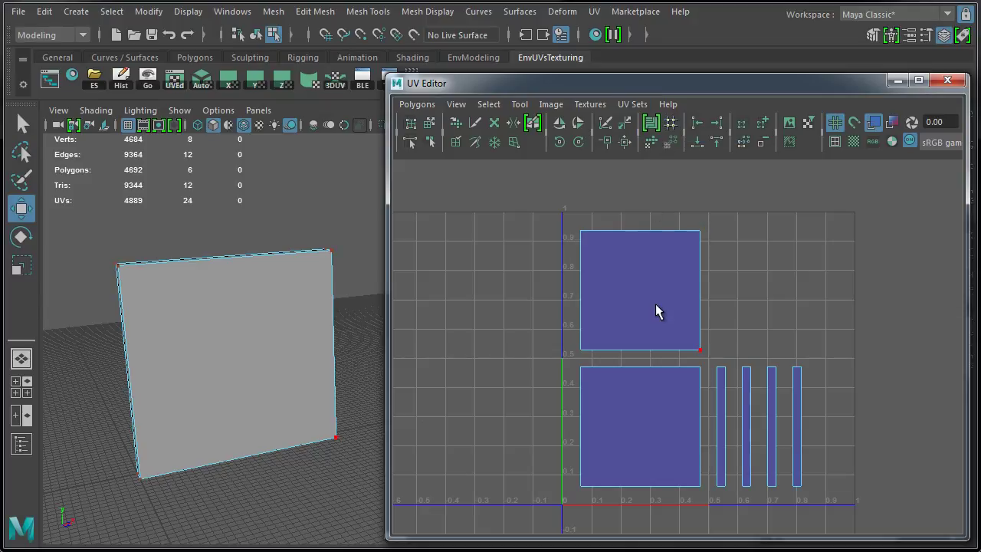
right_click_drag(302, 291, 354, 268)
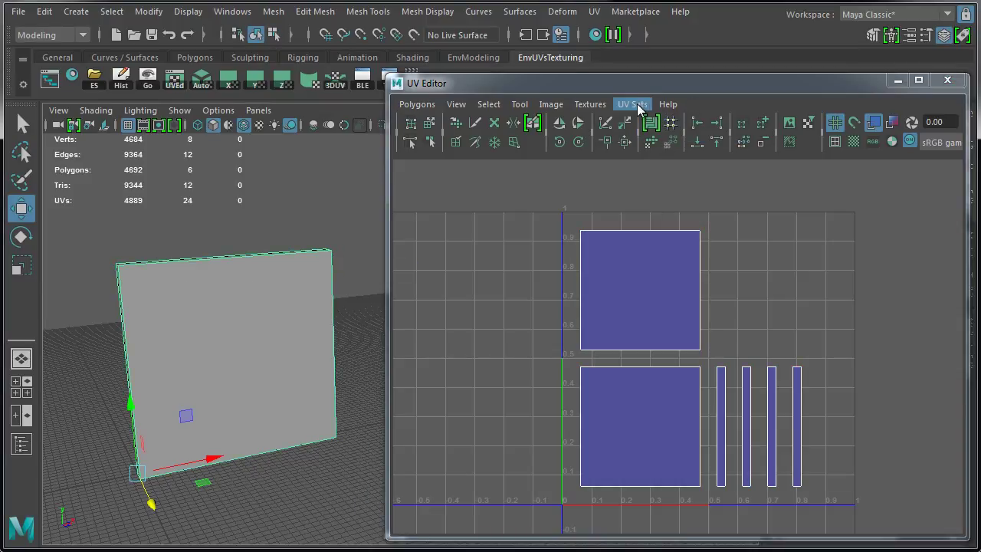
left_click(632, 104)
left_click(646, 121)
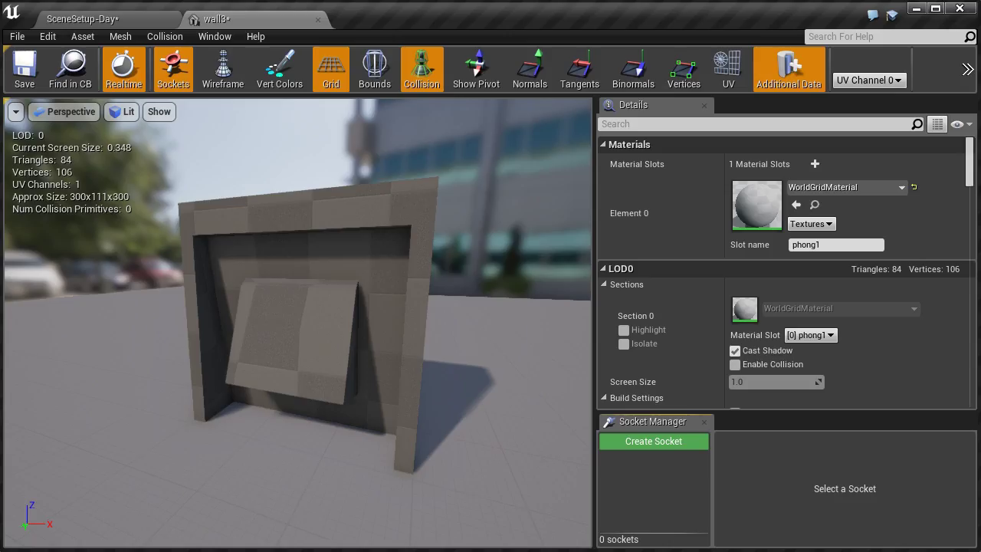
Step: Add a simplified box collision to wall3, then select it and orbit around to check it encloses the wall
left_click(165, 36)
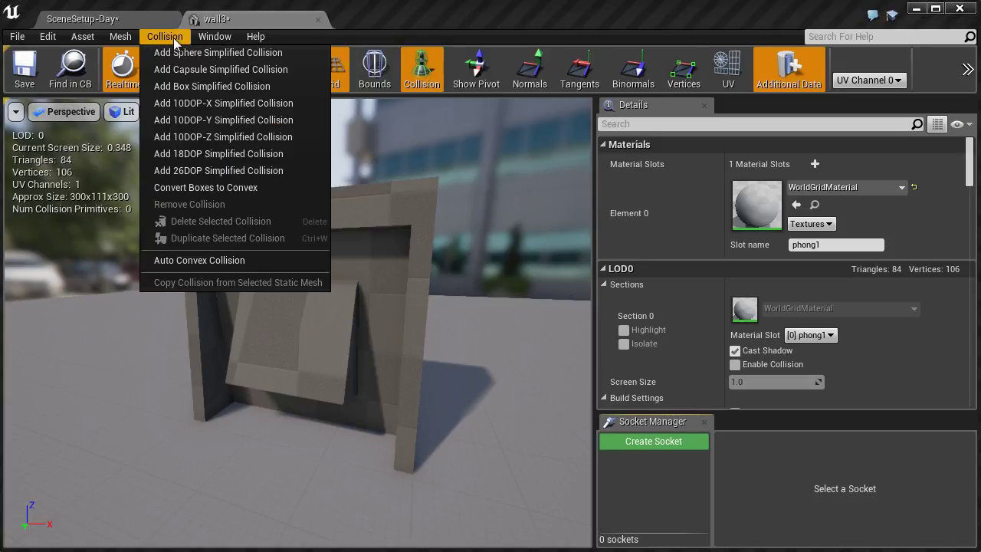
left_click(187, 87)
scroll(222, 205, "up", 5)
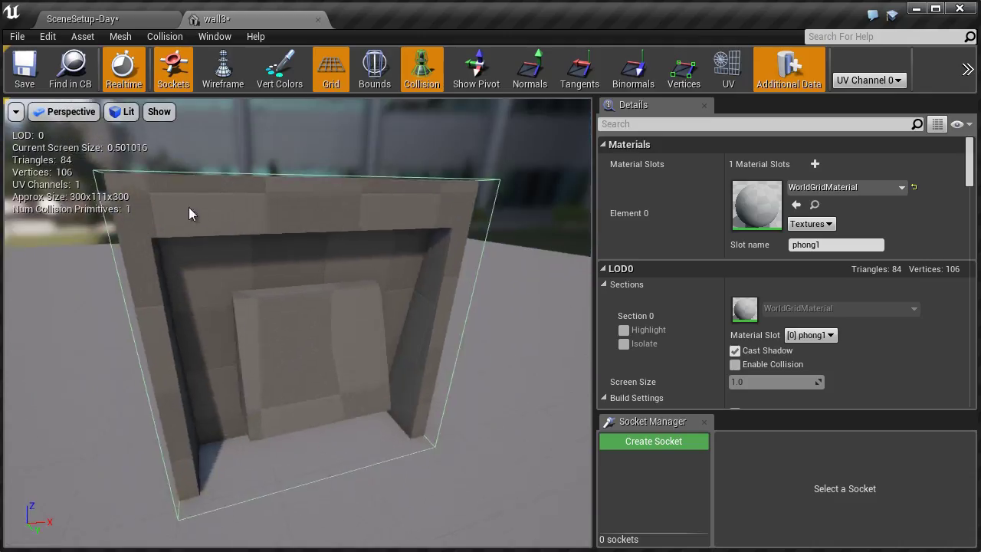
scroll(186, 182, "down", 3)
left_click(322, 259)
left_click_drag(573, 219, 307, 253)
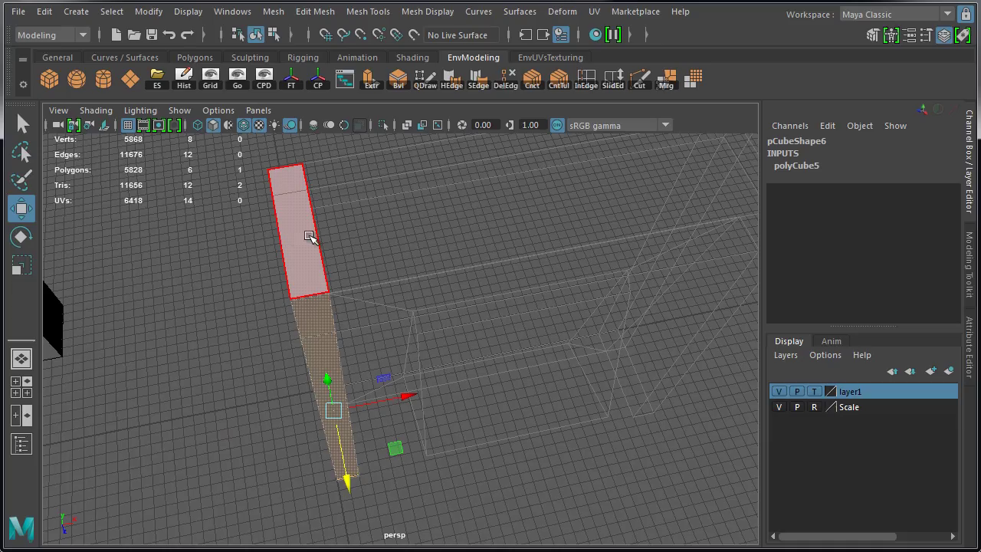
right_click_drag(309, 234, 341, 220)
left_click_drag(561, 361, 485, 323, "alt")
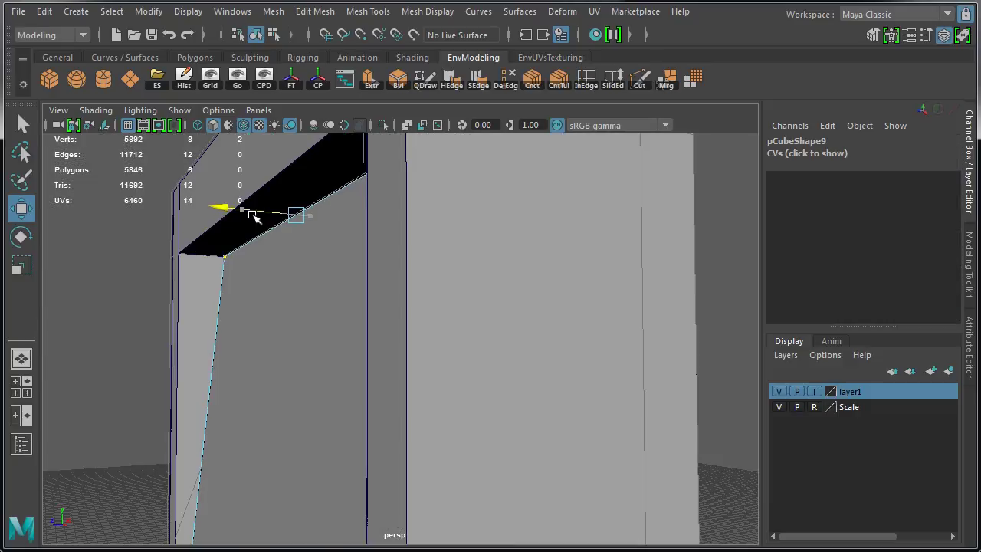
Step: Nudge the slanted block's selected vertex along X, then tumble in closer to check it
left_click_drag(253, 219, 258, 217)
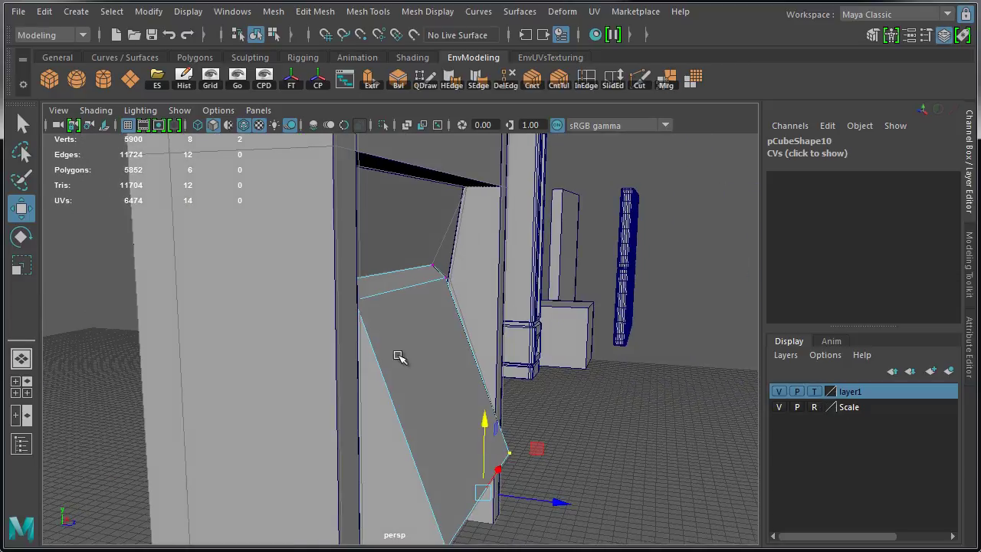
left_click_drag(399, 357, 296, 341, "alt")
scroll(296, 342, "up", 3)
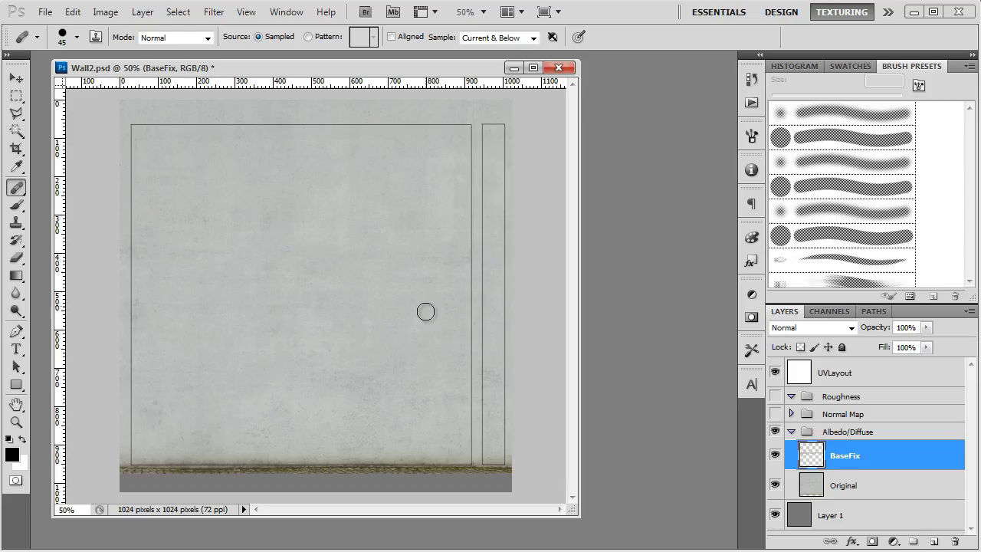
Step: Marquee the clean strip across the texture's top and copy it onto a new layer
key("ctrl+plus")
key("ctrl+minus")
key("ctrl+plus")
key("m")
mouse_move(67, 89)
left_mouse_down()
mouse_move(571, 152)
mouse_move(506, 147)
mouse_move(396, 409)
left_mouse_up()
key("ctrl+j")
key("v")
Step: Position the copied strip over the bottom edge and merge it down into BaseFix
left_click(775, 372)
key("ctrl+plus")
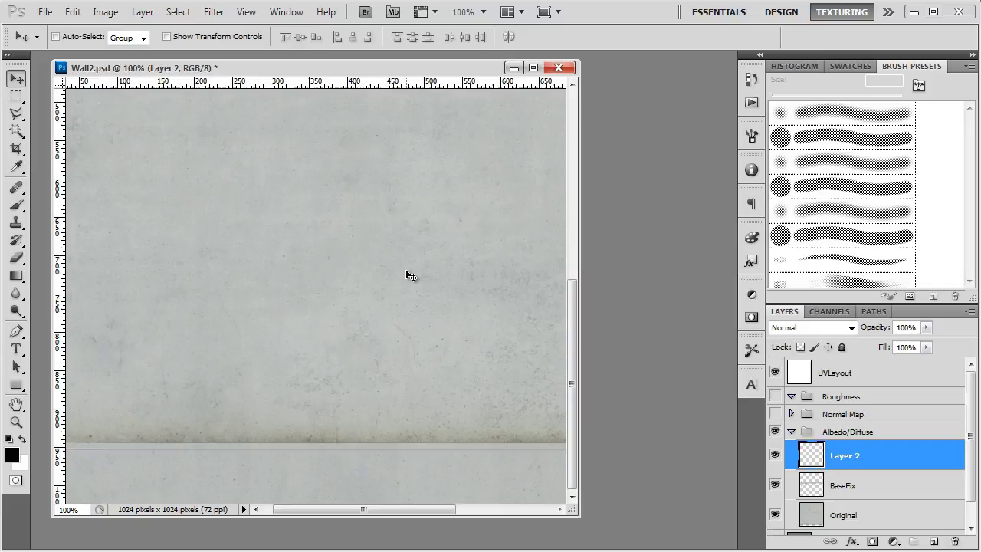
scroll(536, 284, "right", 5, "ctrl")
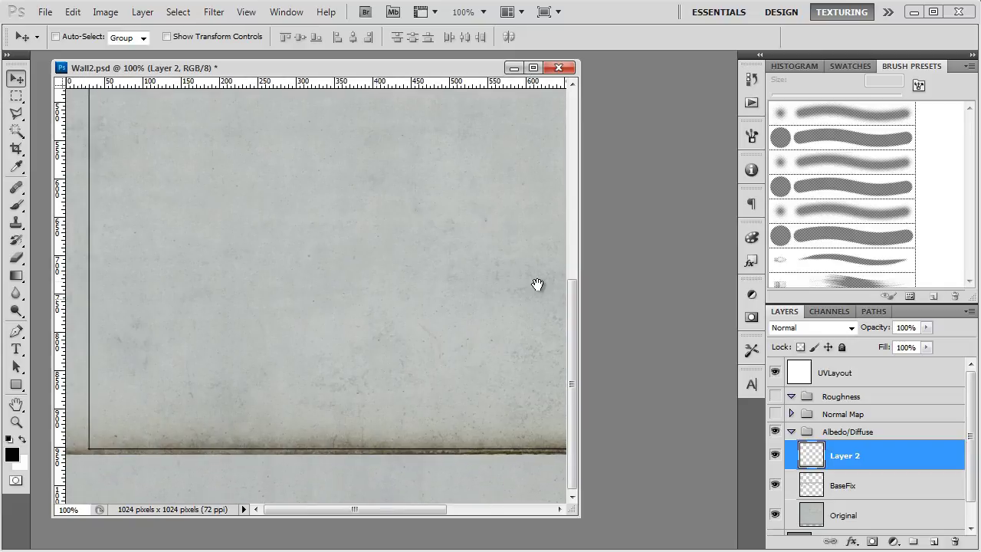
key("ctrl+e")
key("ctrl+minus")
left_click(774, 373)
left_click(775, 372)
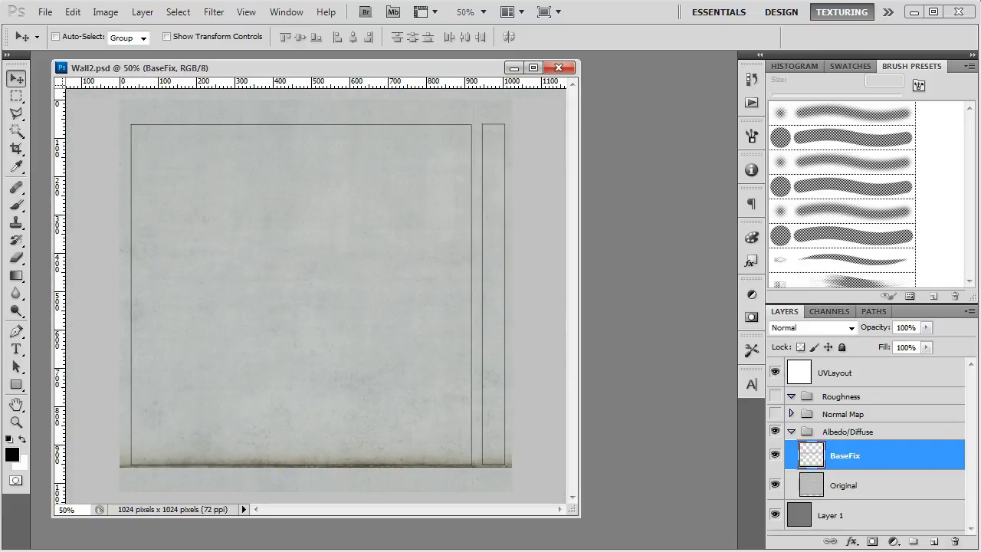
Step: Save the texture as TX_Wall2_D.tga and wire it into the material's Base Color
key("ctrl+shift+s")
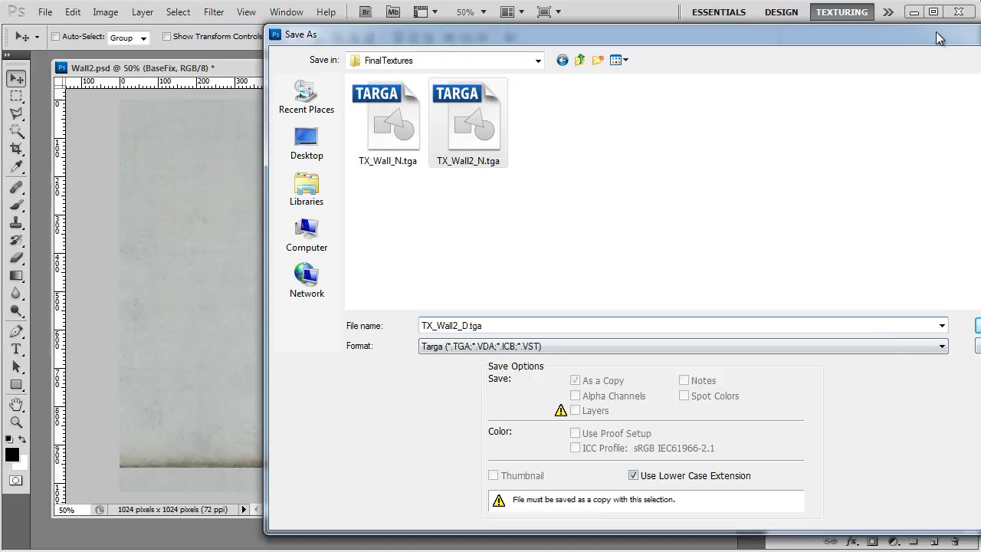
left_click_drag(939, 38, 878, 21)
left_click(922, 319)
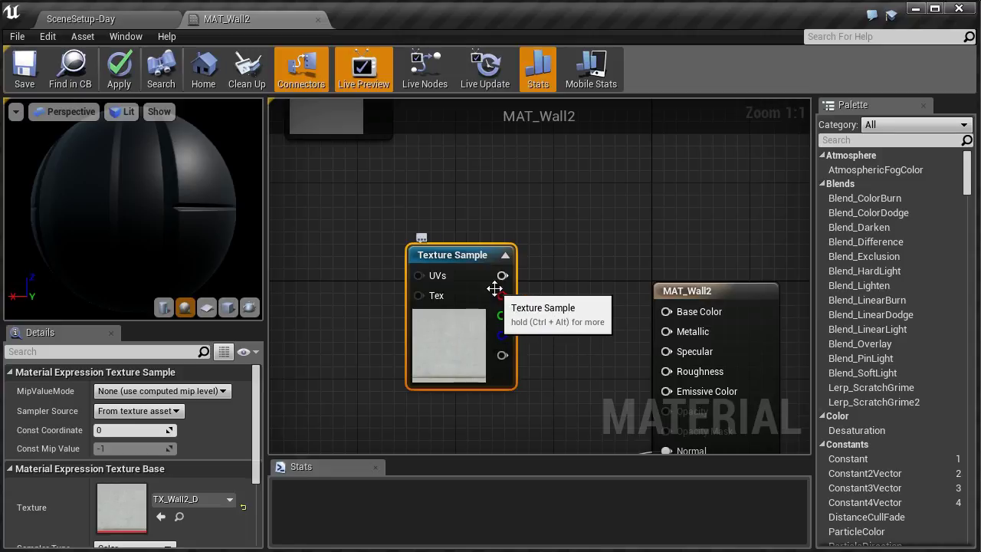
left_click_drag(502, 275, 667, 311)
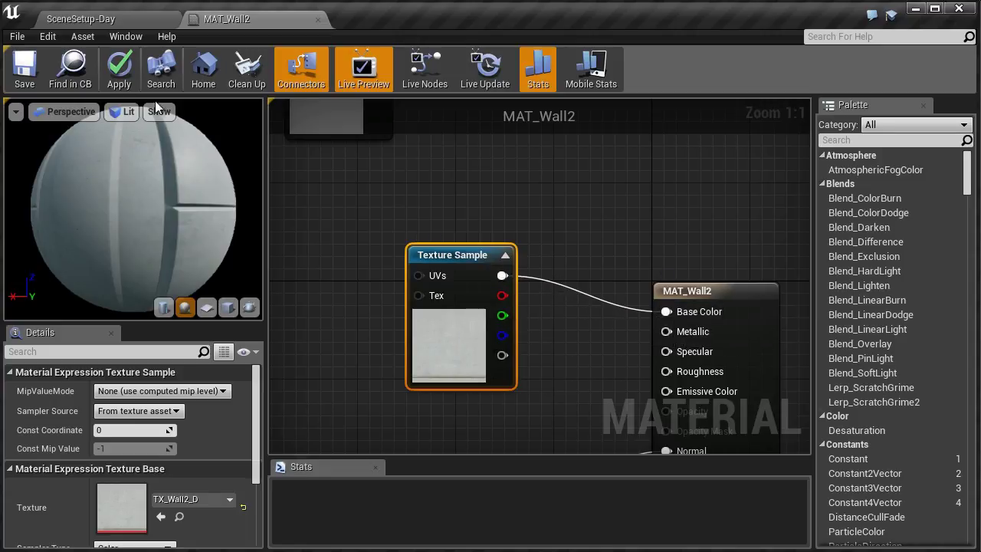
Step: Apply and save MAT_Wall2, then return to SceneSetup-Day and fly up close to the wall
left_click(123, 73)
left_click(24, 70)
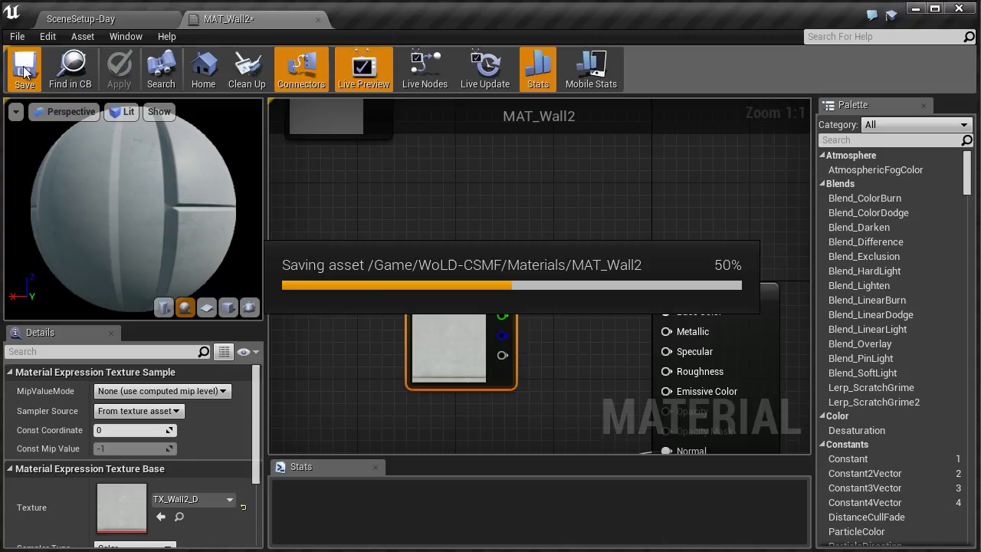
left_click(79, 18)
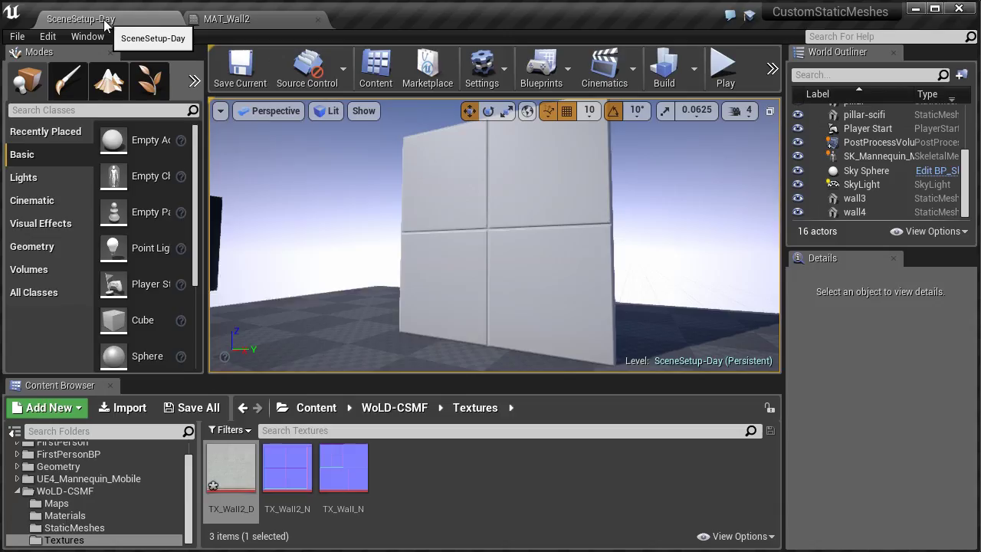
mouse_move(484, 250)
right_mouse_down()
mouse_move(481, 129)
mouse_move(480, 297)
mouse_move(475, 258)
right_mouse_up()
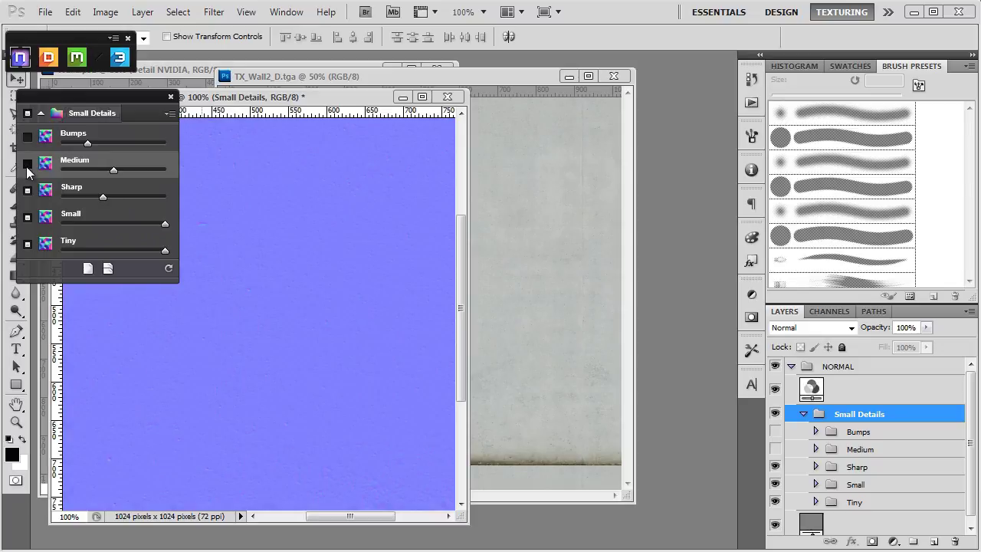
Step: Review the NDO detail layers, then bring the Wall2 document to the front
scroll(452, 226, "up", 1)
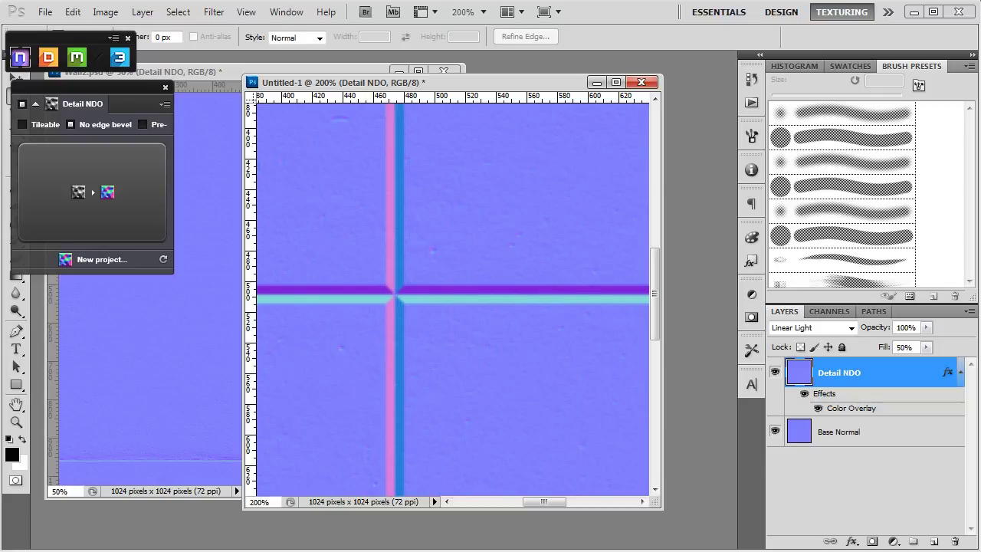
left_click(119, 380)
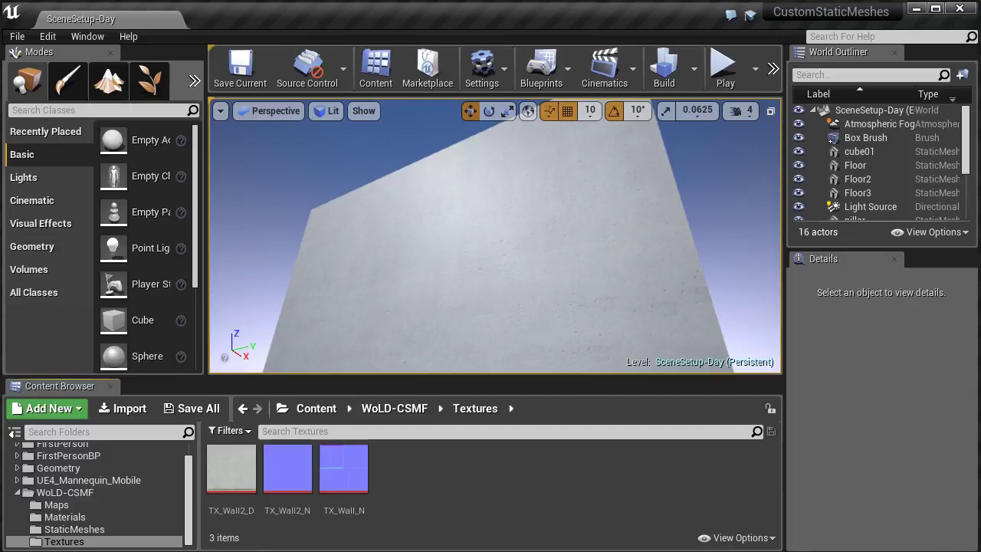
Step: Reimport the TX_Wall2_N normal map from the Content Browser
right_click(286, 471)
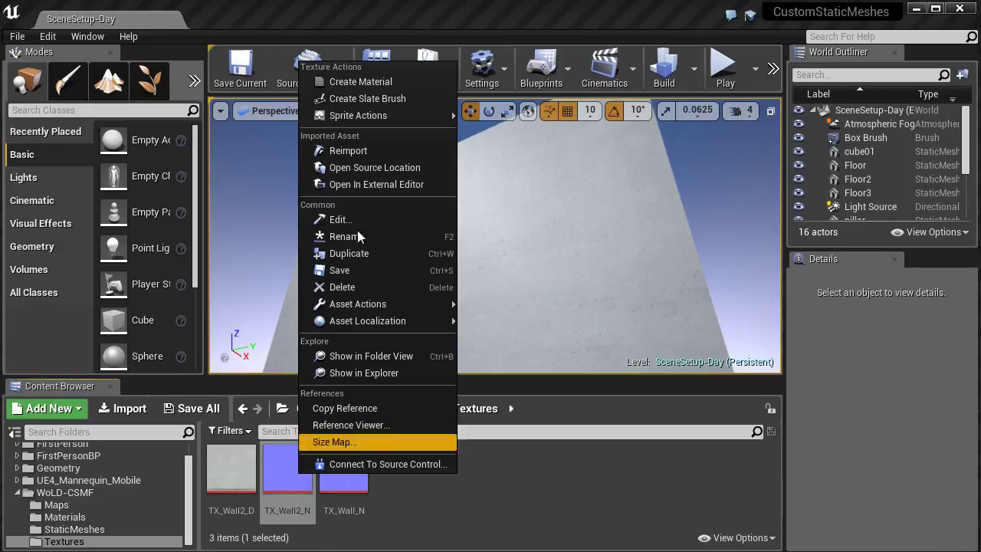
left_click(372, 153)
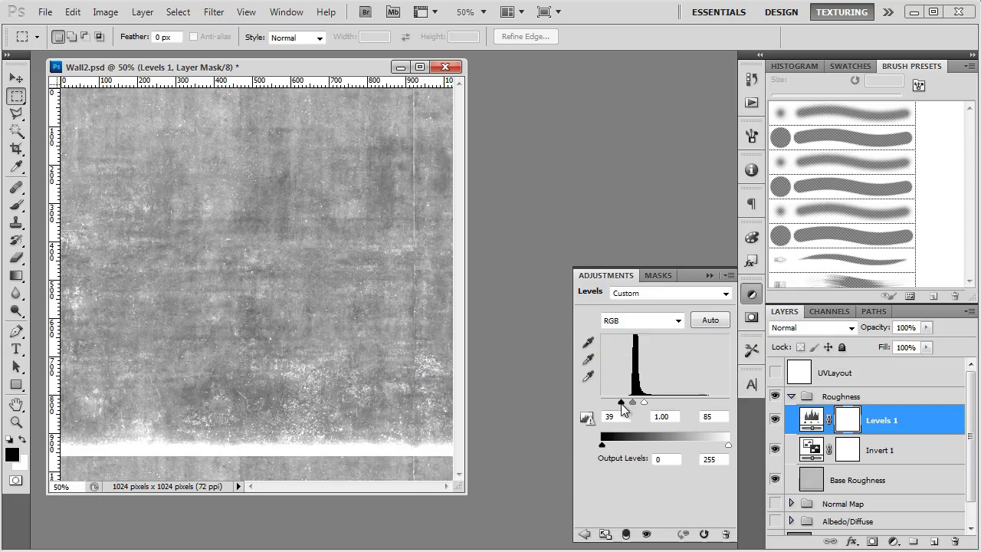
Step: Raise the Levels 1 white input from 85 to 87
left_click_drag(642, 403, 645, 404)
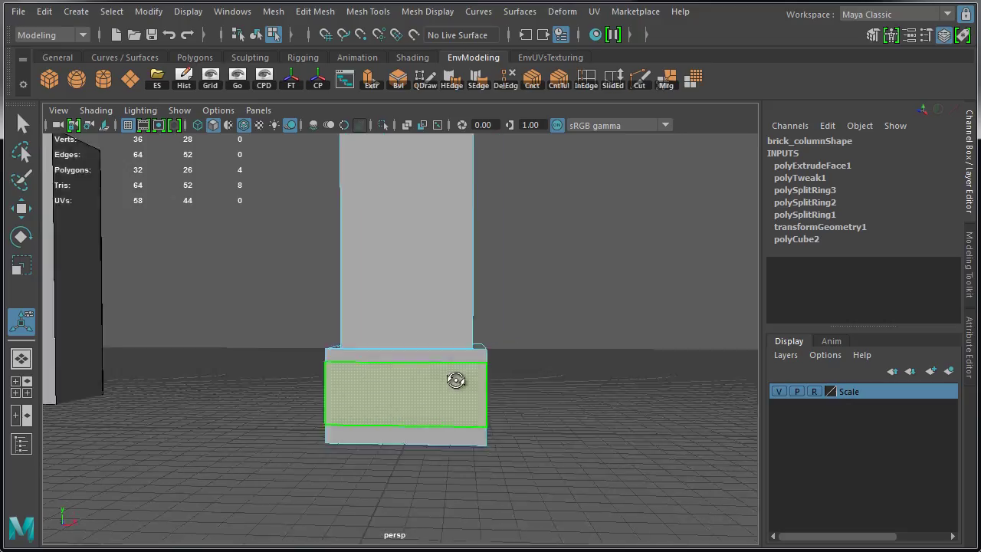
Step: Inset the column's base face ring by extruding it with thickness -3
left_click_drag(455, 379, 158, 396, "alt")
key("ctrl+e")
type("2")
key("Return")
left_click_drag(322, 414, 196, 227, "alt")
left_click(197, 227)
type("-3")
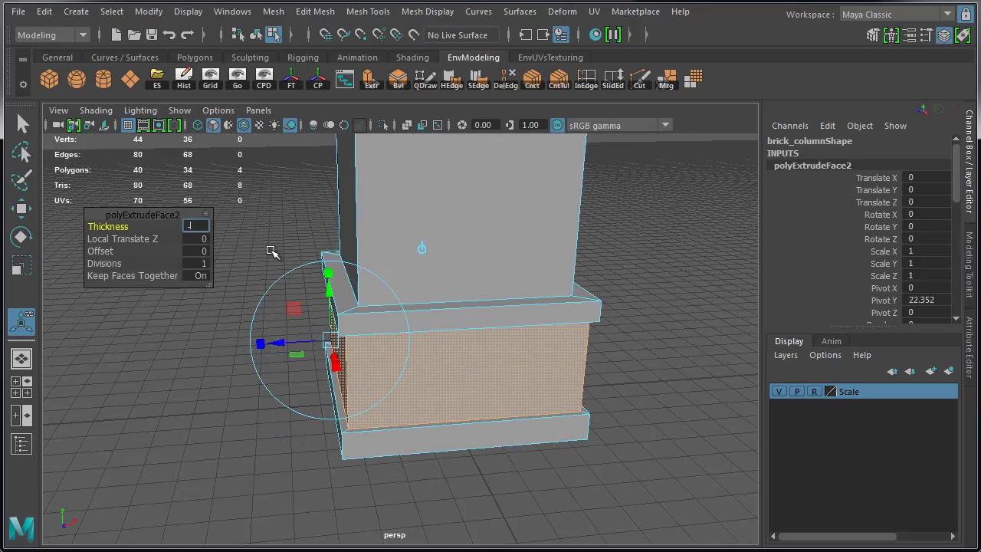
key("Return")
Step: Add two edge loops along the ledge and smooth the high-poly column at 2 divisions
left_click_drag(274, 256, 410, 362, "alt")
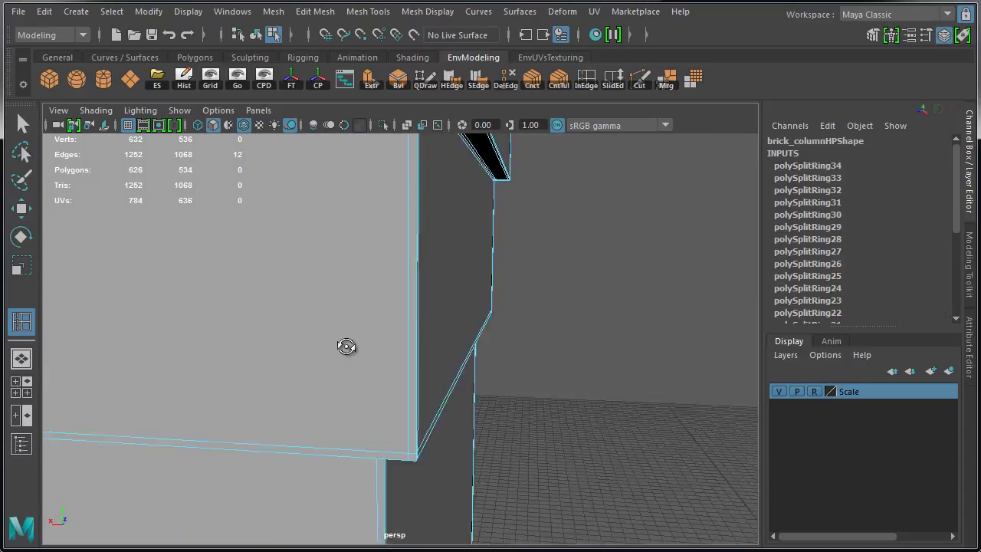
left_click_drag(344, 345, 320, 407, "alt")
left_click(339, 328)
left_click(324, 510)
left_click_drag(324, 510, 427, 178, "alt")
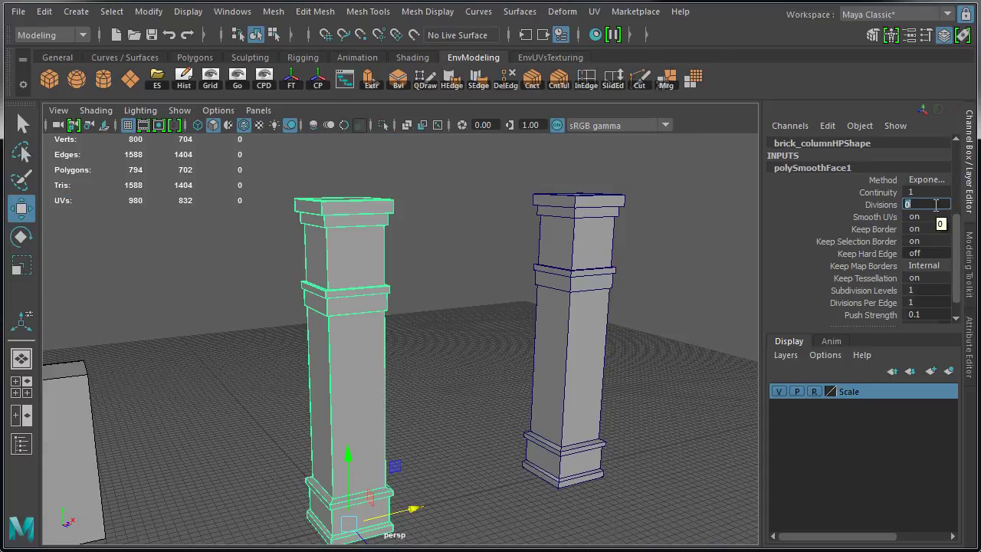
type("2")
key("Return")
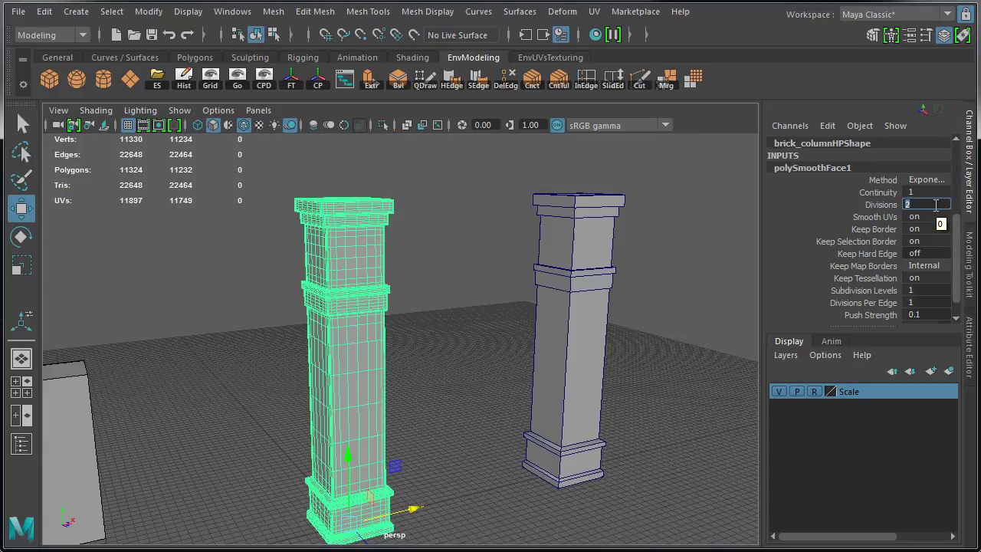
Step: Select the column's horizontal edge loops and complete the high-to-low-poly bake
left_click(493, 298)
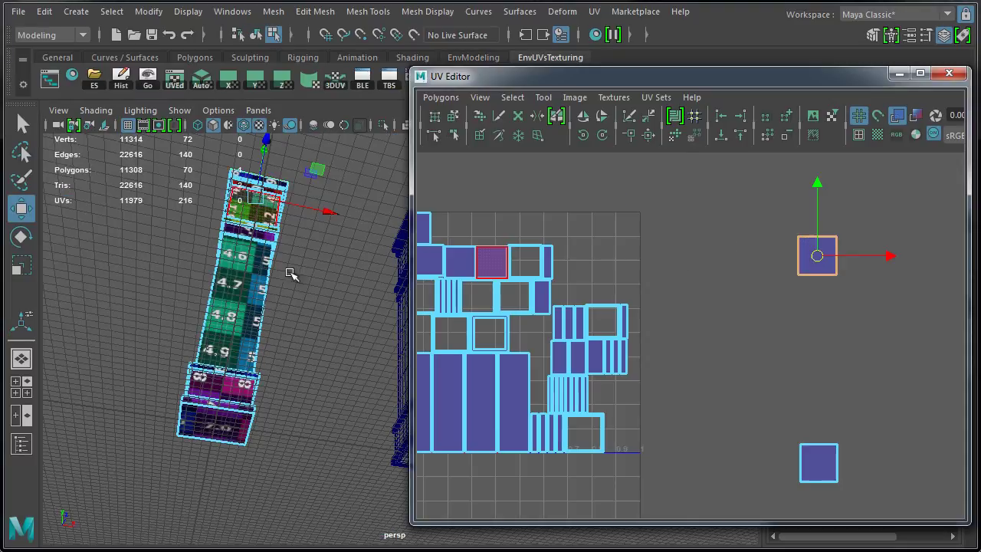
left_click_drag(291, 274, 273, 225, "alt")
double_click(241, 206)
double_click(244, 277, "shift")
double_click(268, 504)
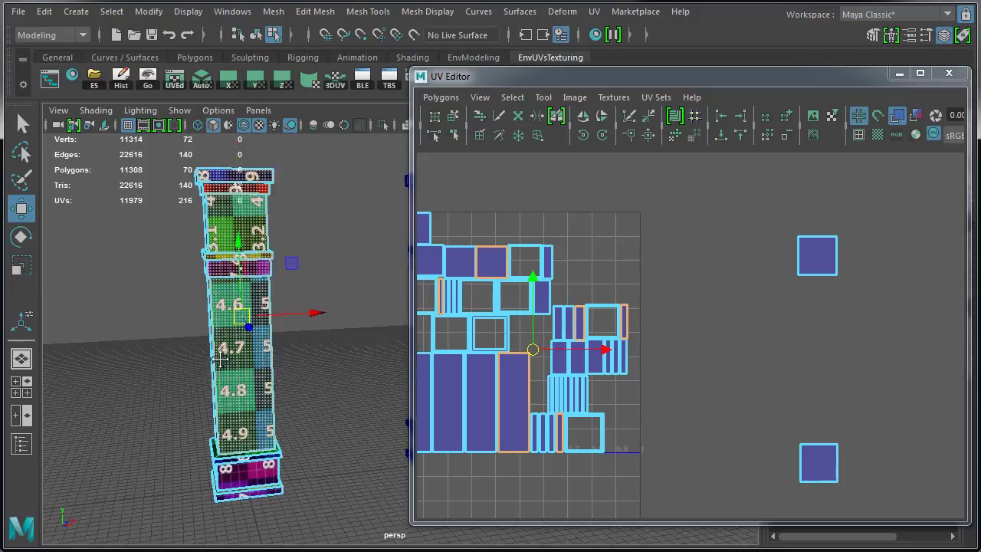
scroll(216, 442, "up", 6)
scroll(216, 442, "down", 5)
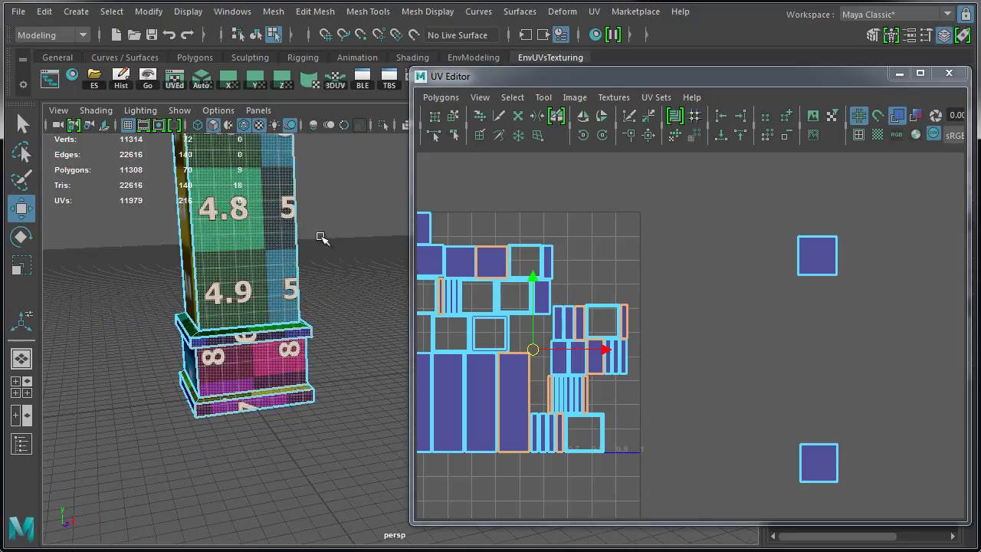
middle_click_drag(317, 237, 291, 177, "alt")
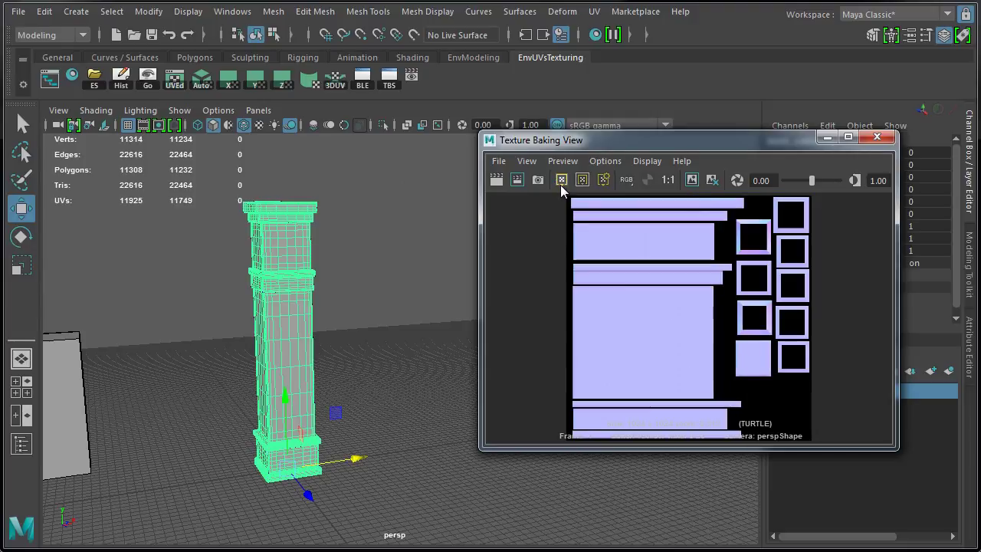
left_click(884, 140)
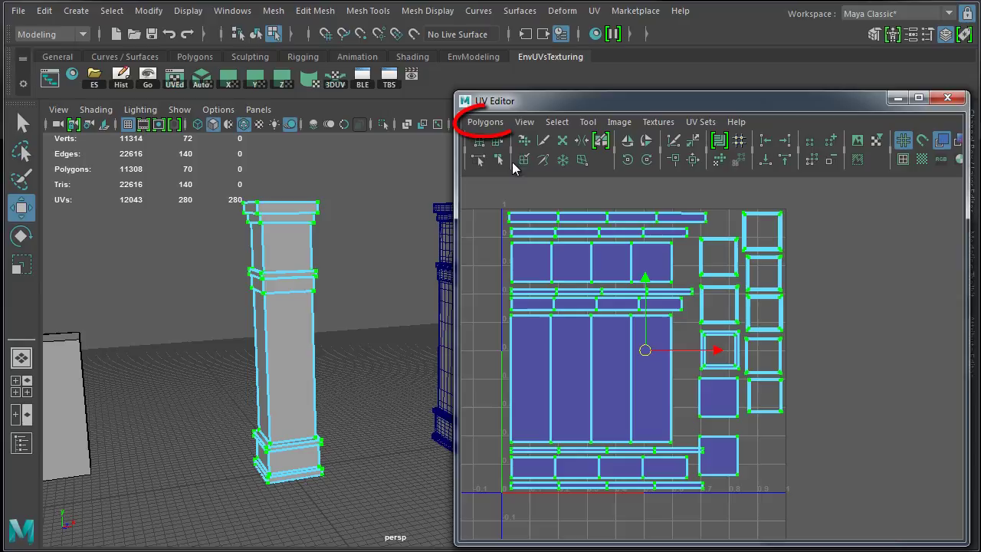
Step: Re-pack the low-poly column's UV shells across the square with Layout
left_click(484, 121)
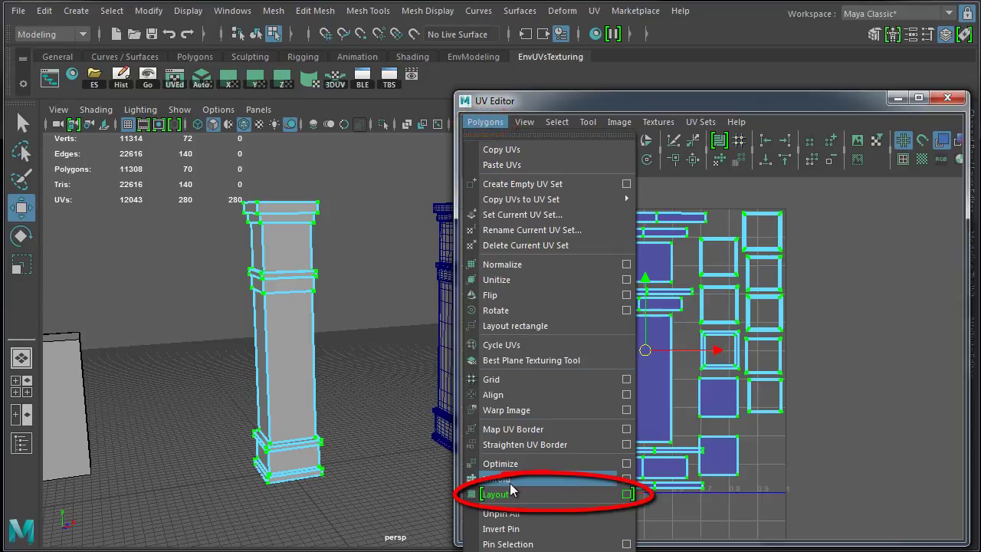
left_click(627, 493)
left_click(260, 527)
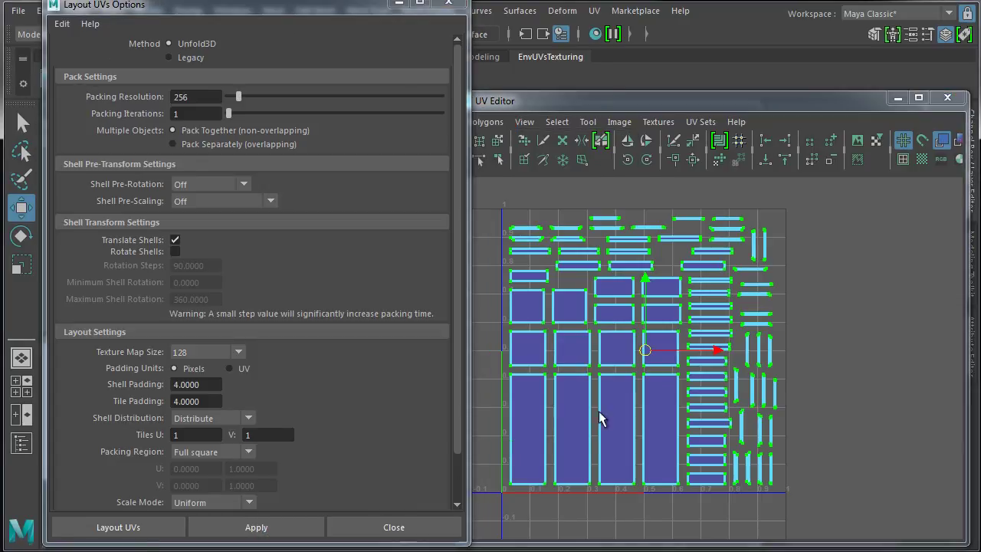
left_click(657, 344)
scroll(801, 230, "up", 3)
scroll(698, 366, "up", 2)
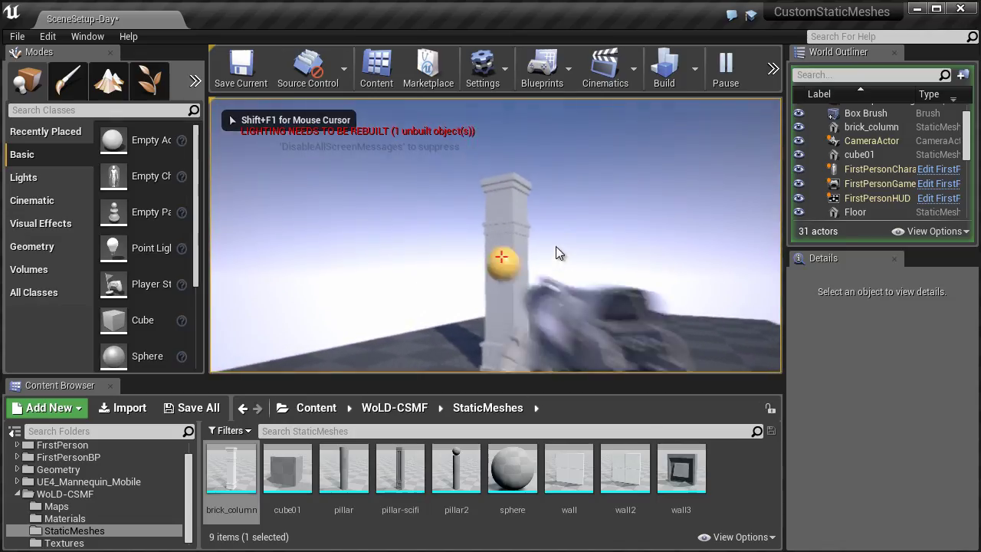
key("w")
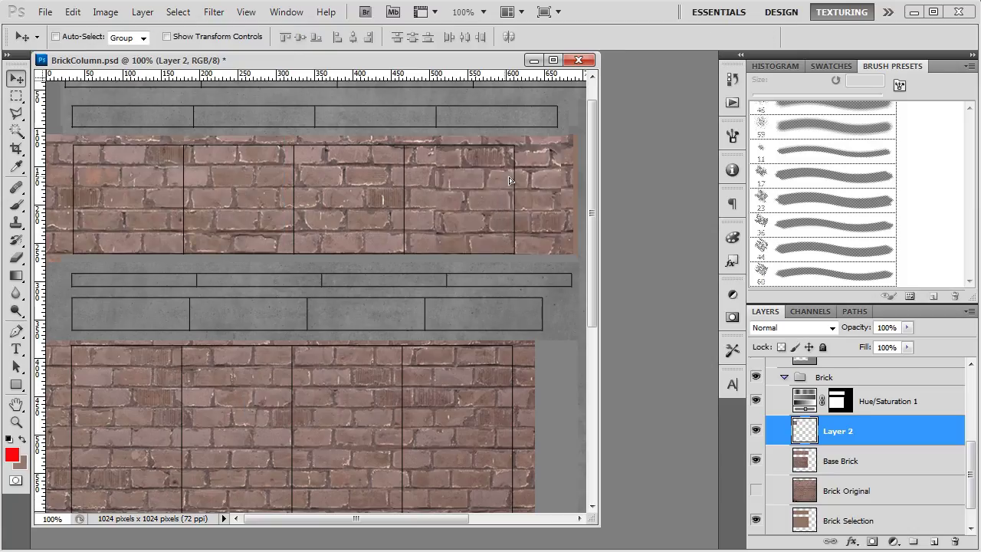
Step: Patch the upper brick band, then generate the normal map with Very Sharp Detail 100
left_click_drag(527, 194, 97, 197)
key("b")
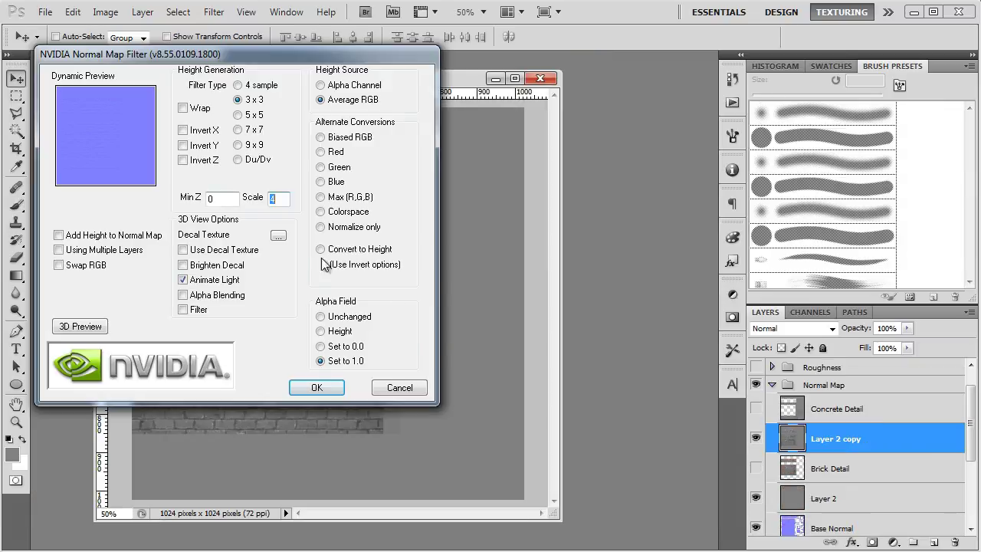
left_click(341, 388)
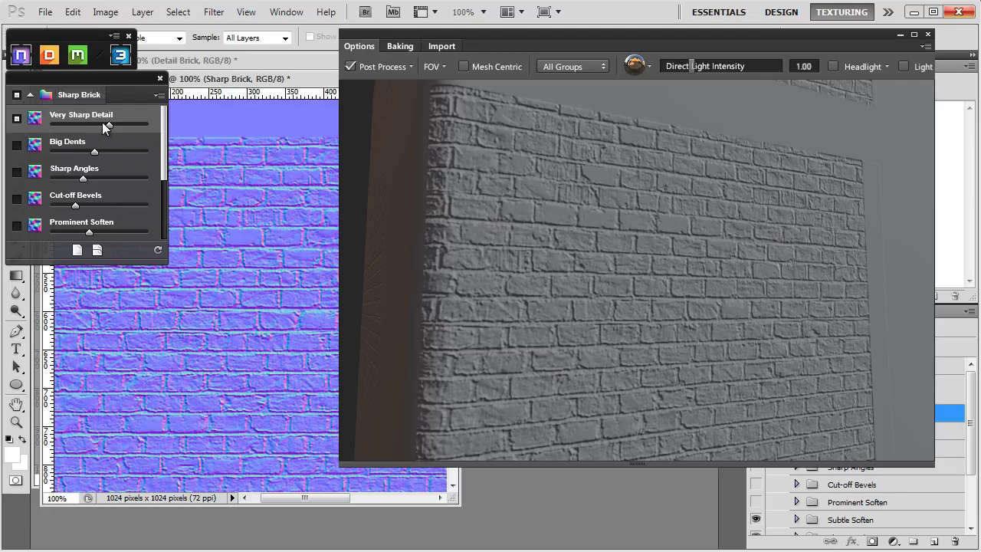
left_click_drag(88, 127, 76, 125)
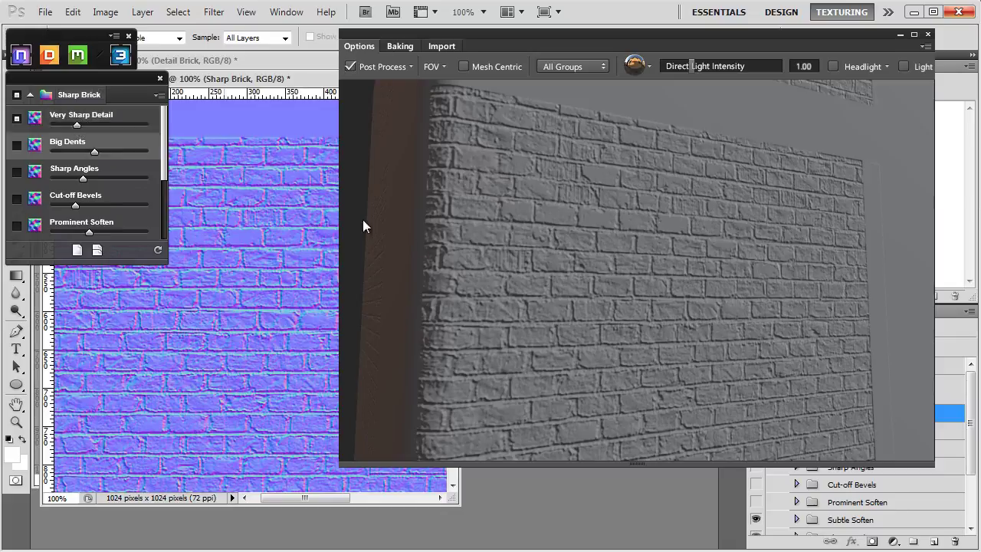
left_click_drag(362, 219, 573, 238)
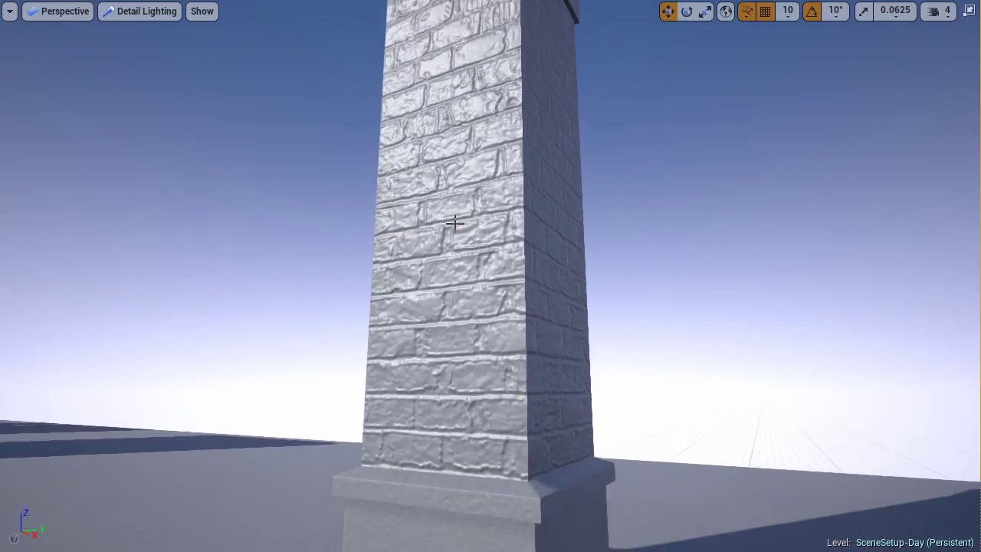